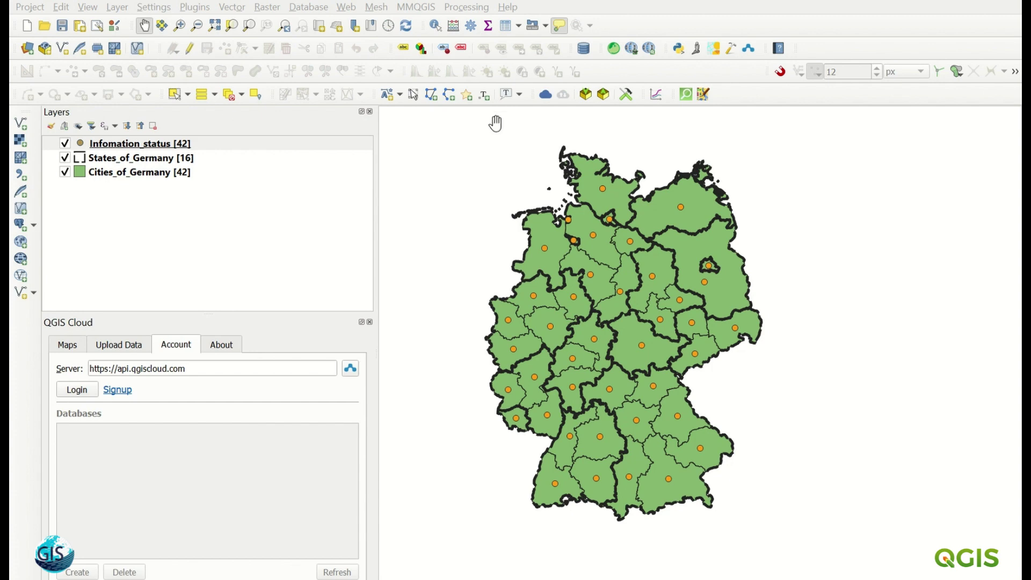
- Check the QGIS Cloud Plugin details in the Plugin Manager
left_click(205, 13)
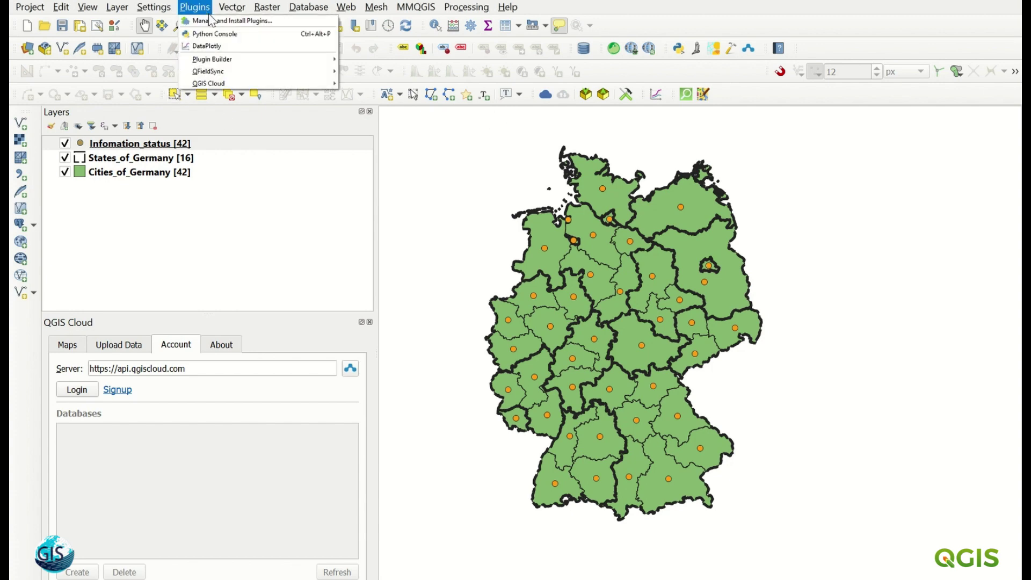
left_click(226, 20)
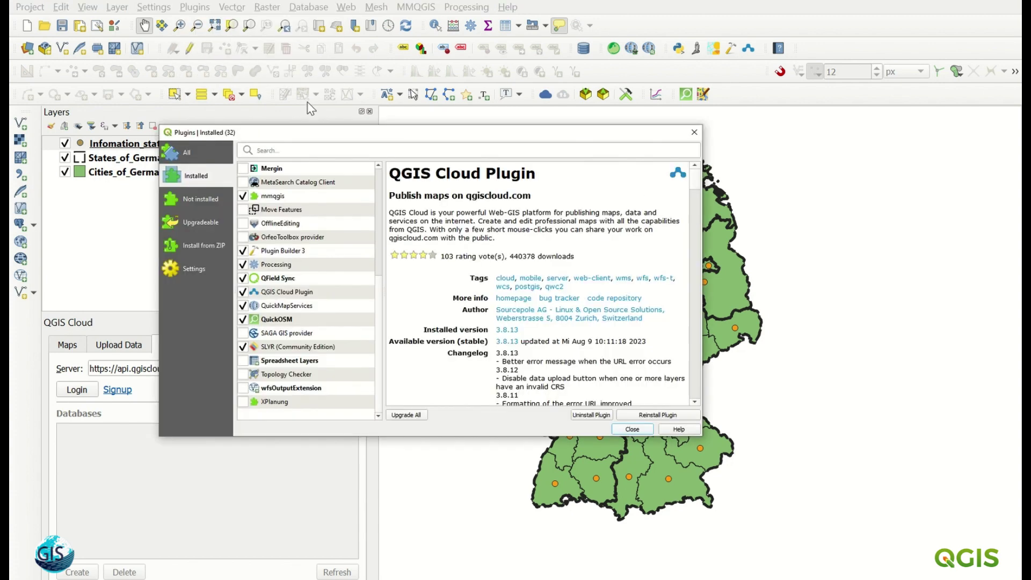
left_click(301, 293)
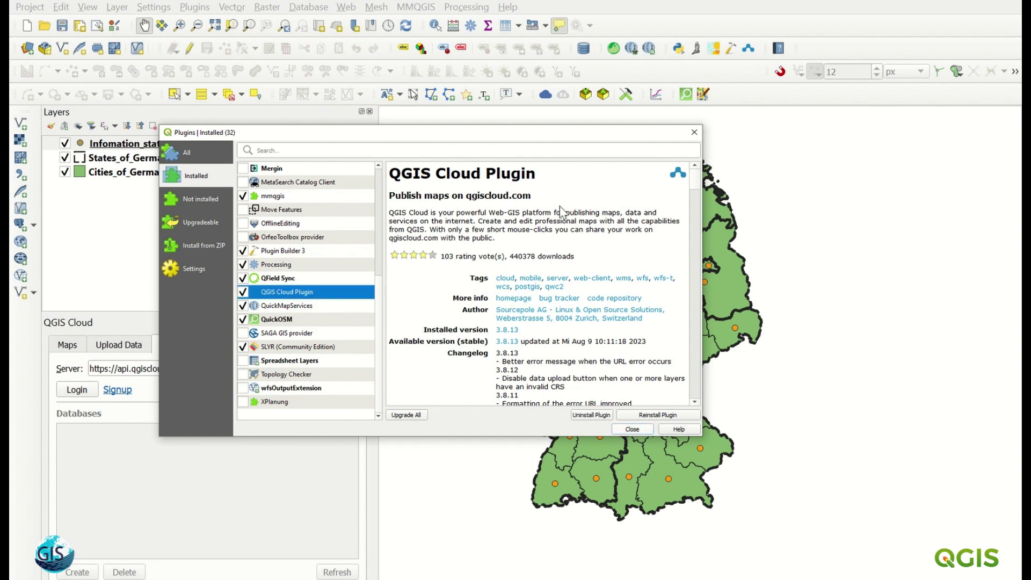
left_click(694, 132)
- Hide the QGIS Cloud panel from the Plugins menu, then show it again
left_click(199, 8)
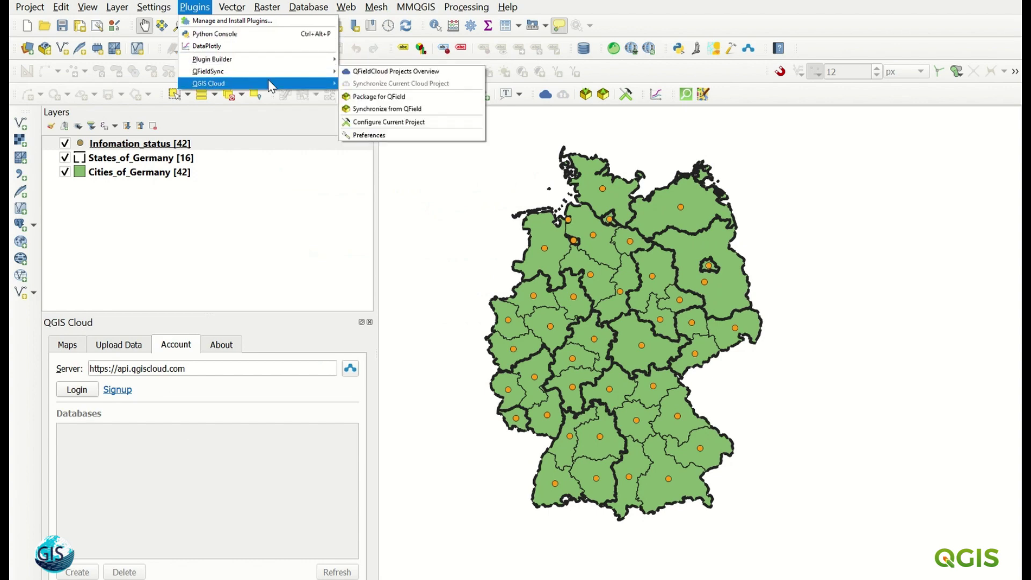
mouse_move(268, 84)
left_click(370, 84)
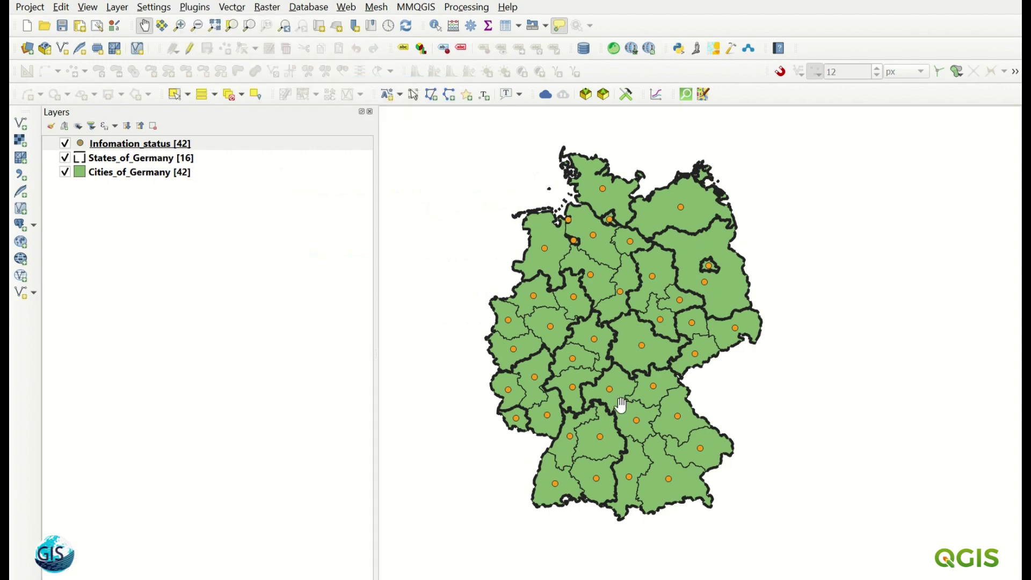
left_click(197, 8)
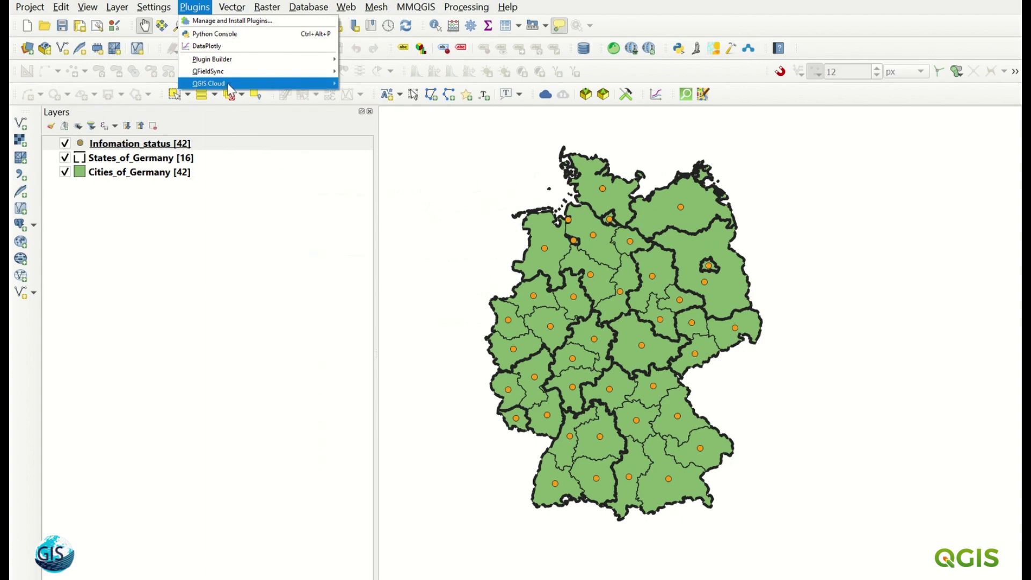
mouse_move(228, 84)
left_click(376, 84)
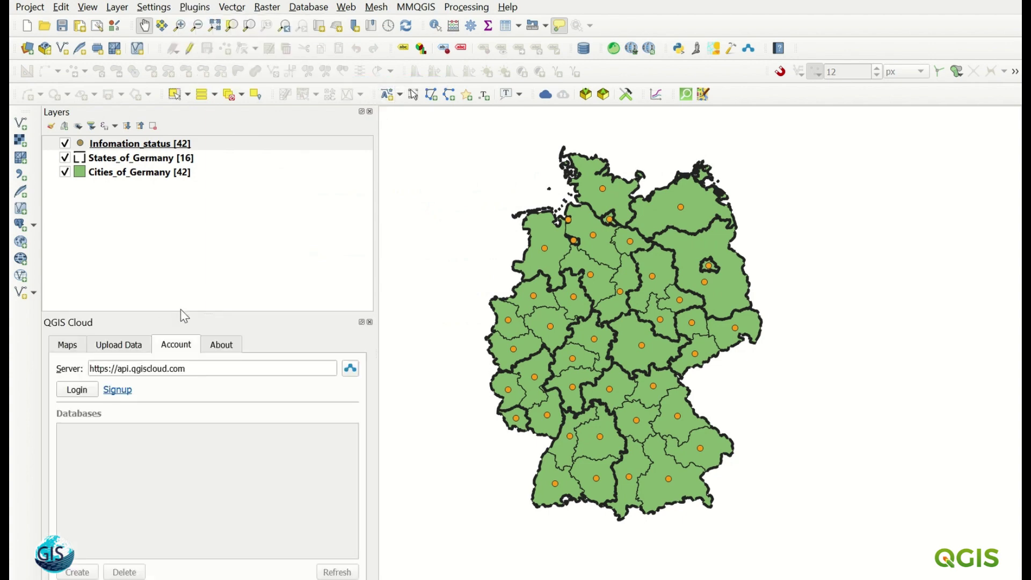
- Make the QGIS Cloud panel taller and view its Maps, Upload Data, Account and About tabs
left_click_drag(182, 312, 186, 250)
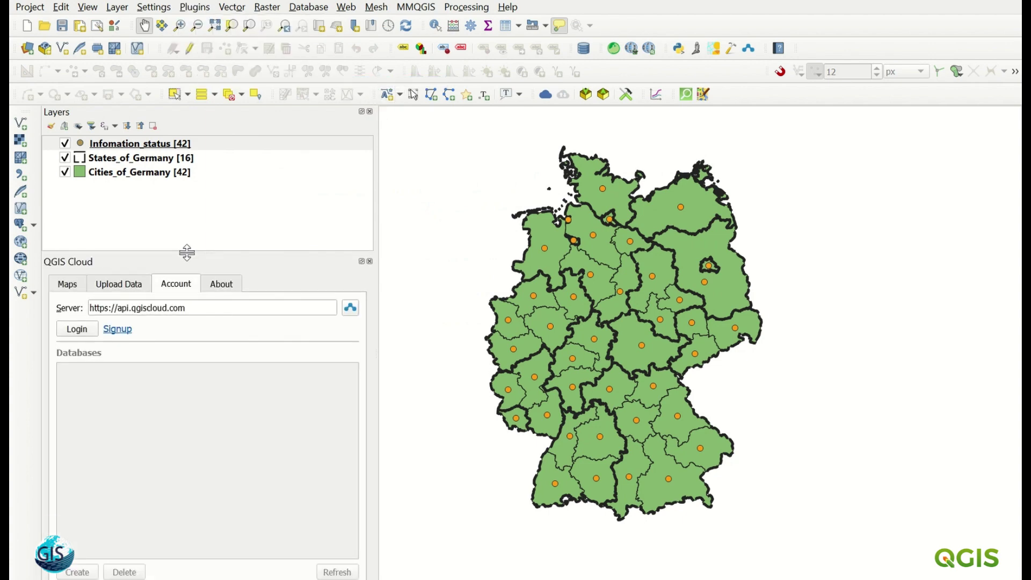
left_click(65, 288)
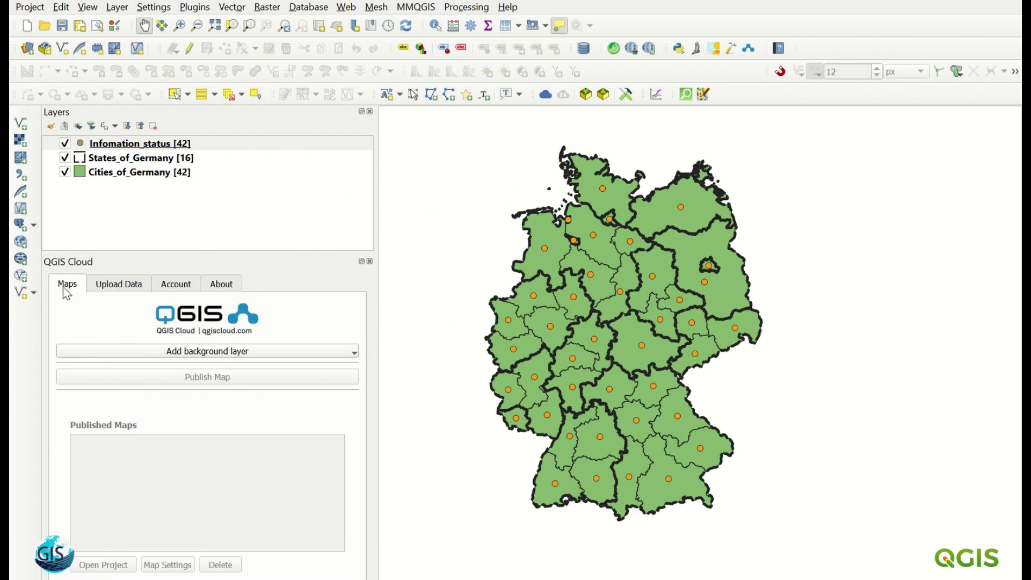
left_click(144, 288)
left_click(174, 289)
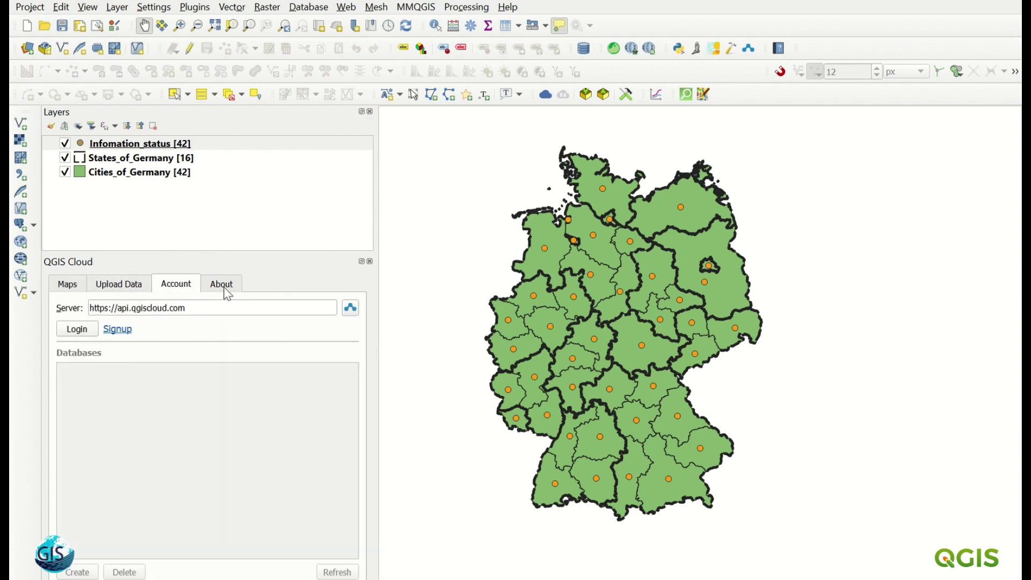
left_click(227, 290)
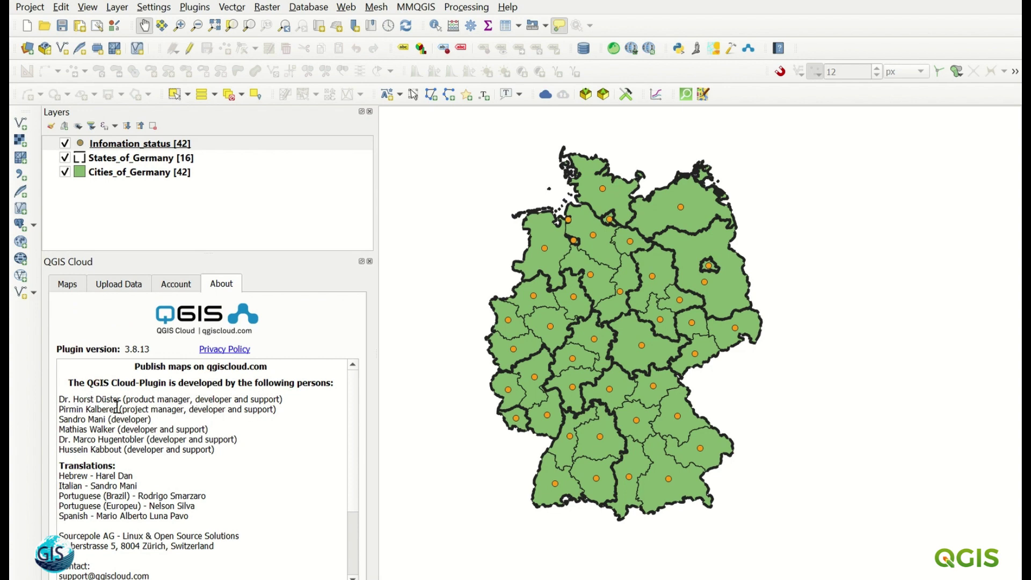
- Scroll through the About tab's plugin information, then go back to the Account tab
scroll(129, 408, "down", 1)
scroll(162, 436, "down", 1)
scroll(168, 438, "up", 3)
scroll(199, 467, "down", 3)
scroll(201, 469, "down", 1)
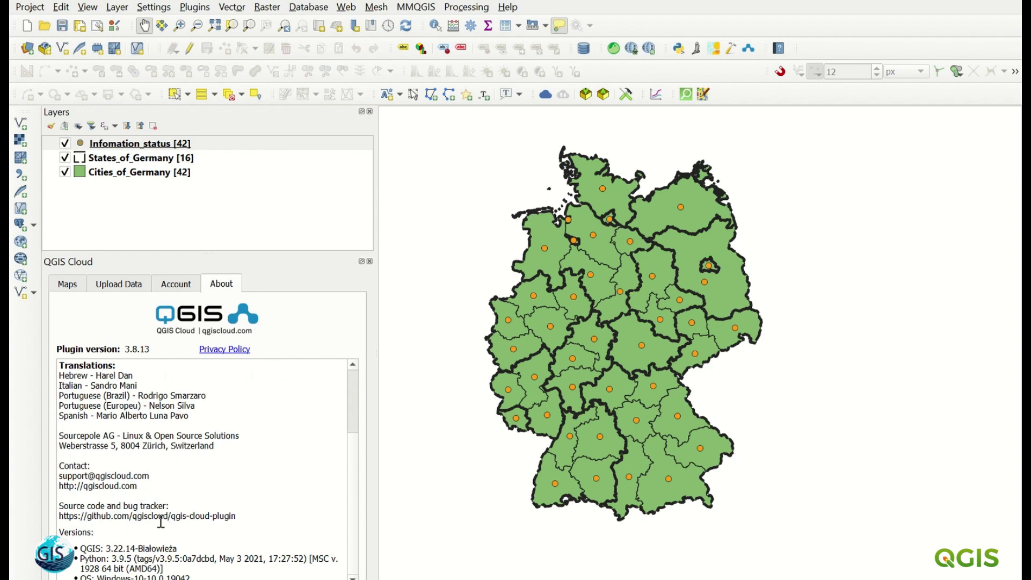
scroll(164, 526, "up", 3)
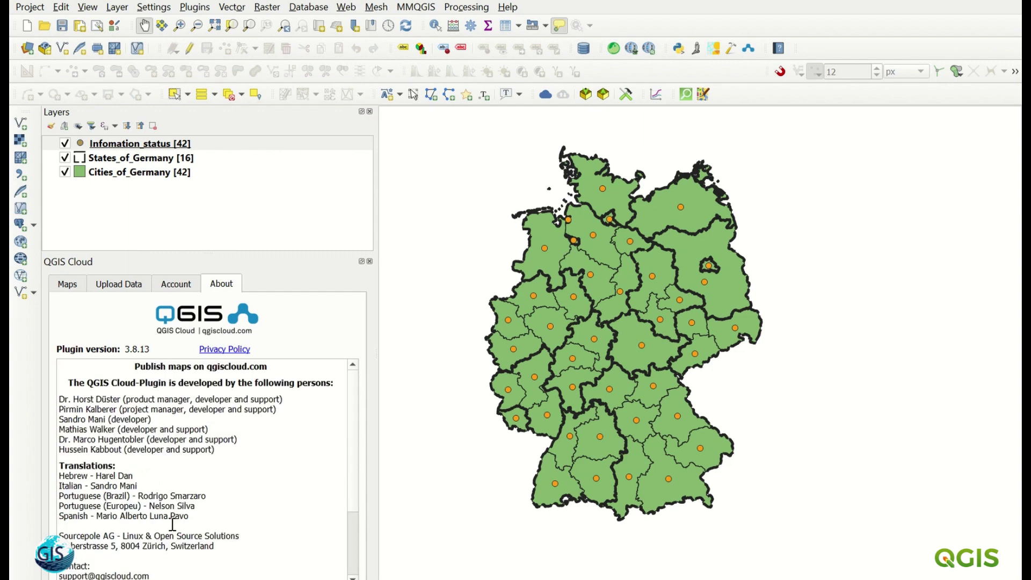
left_click(177, 293)
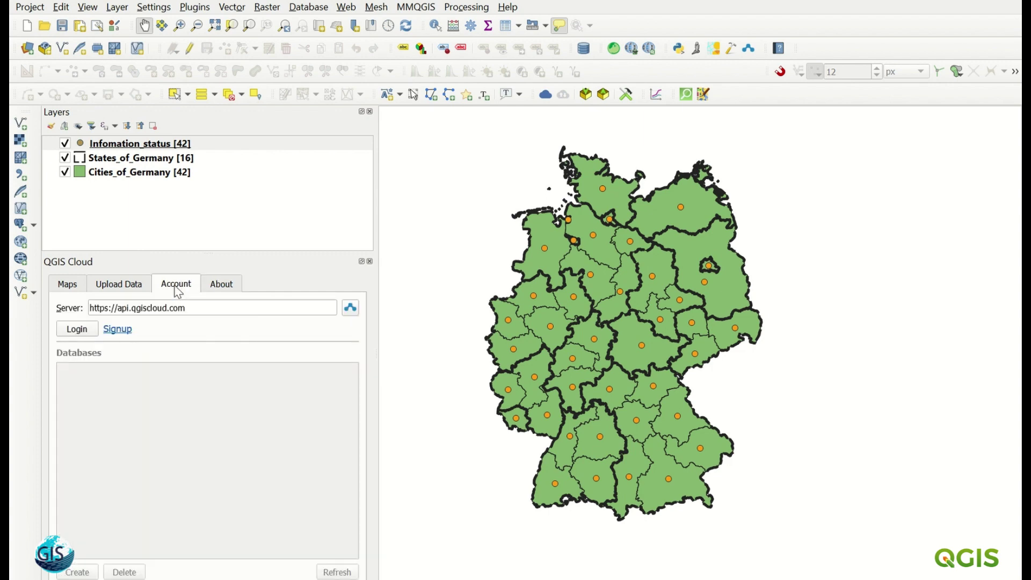
- Open qgiscloud.com via Signup and browse the Pricing page's Free vs Pro comparison
left_click(126, 330)
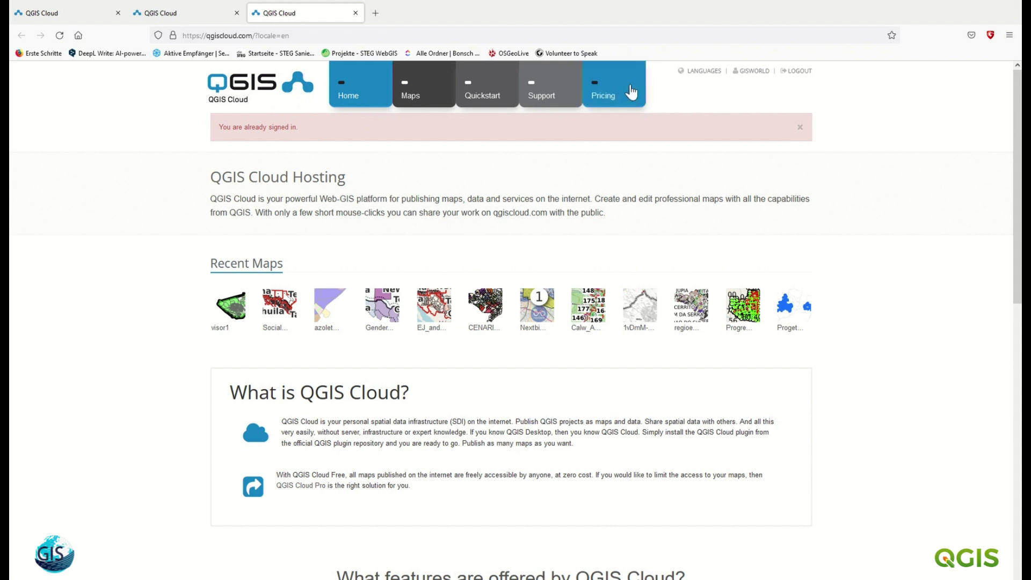
left_click(624, 104)
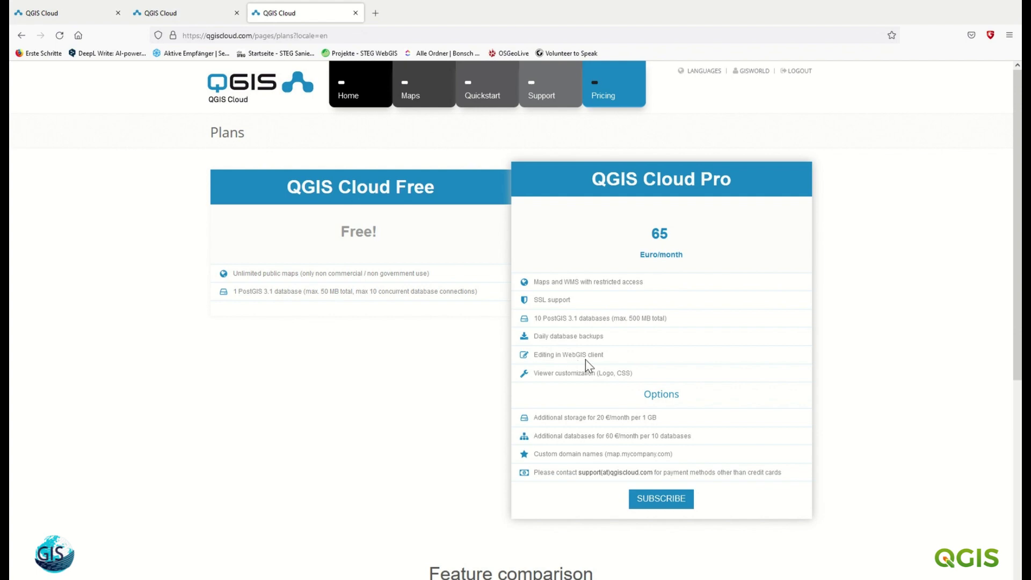
scroll(587, 365, "down", 7)
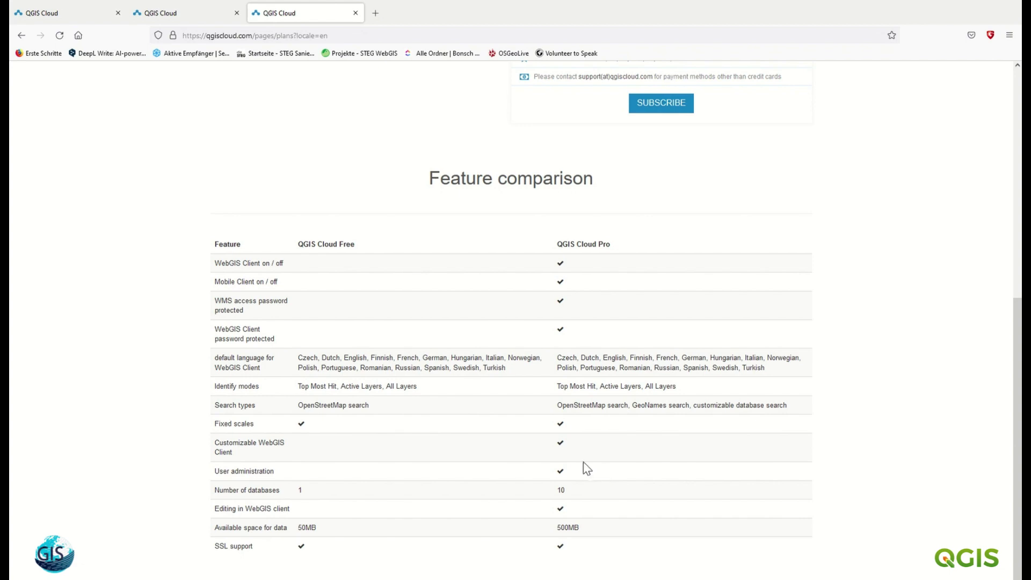
scroll(586, 467, "up", 3)
scroll(585, 467, "up", 4)
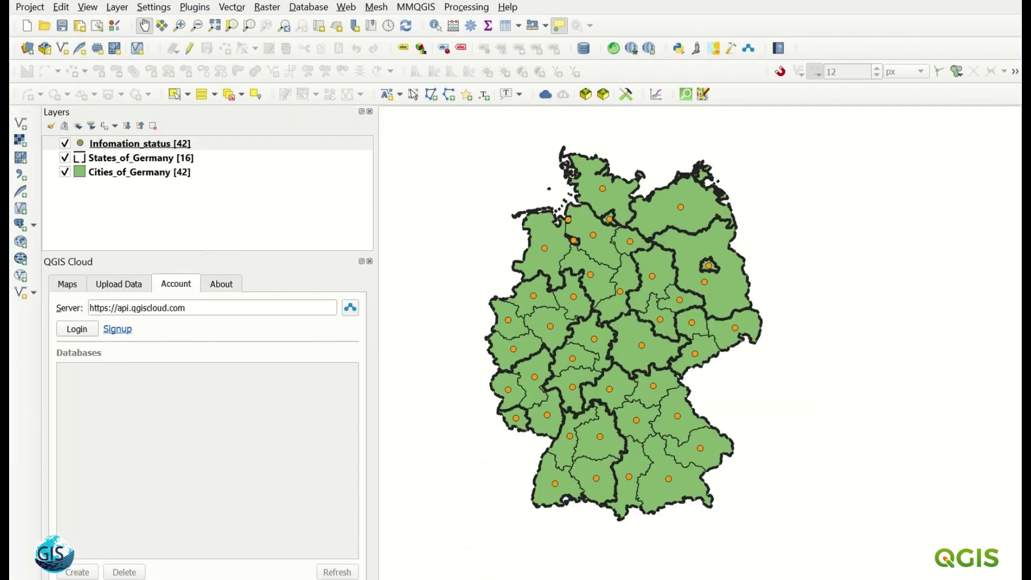
- Log in to the QGIS Cloud account by entering the account password
left_click(77, 330)
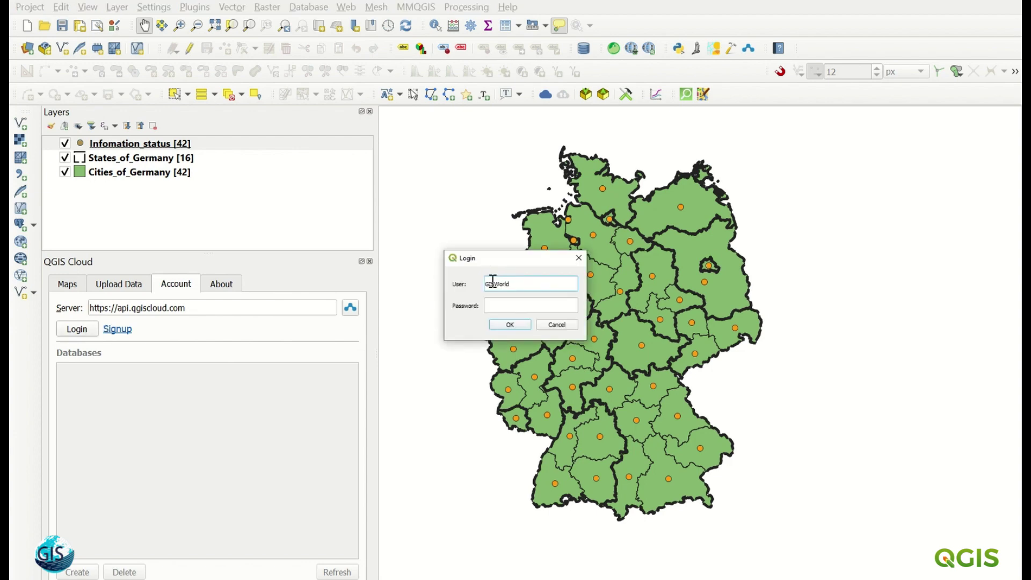
left_click(520, 303)
left_click(512, 326)
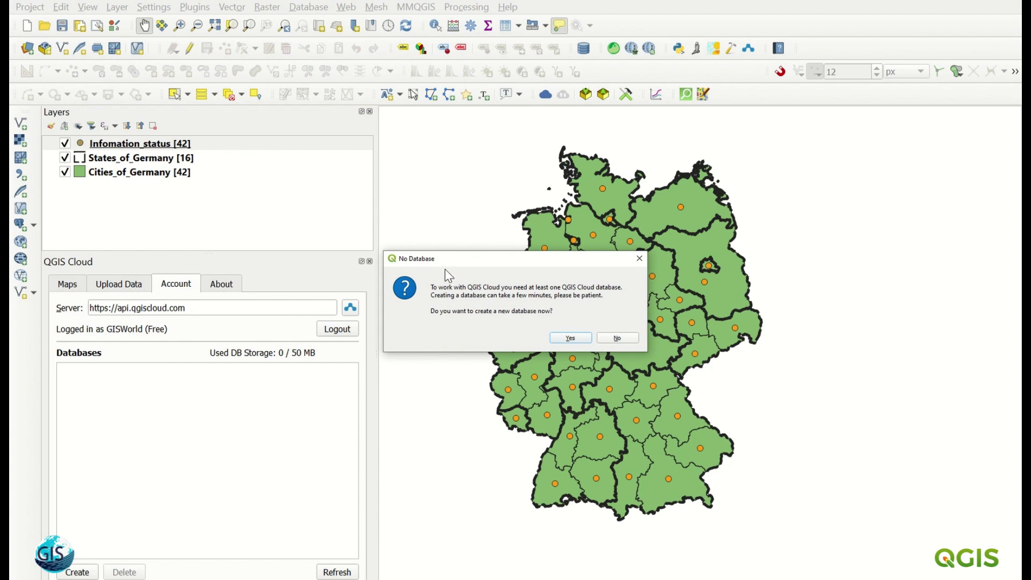
- Accept creating the first cloud database, then view the Maps tab
left_click(569, 338)
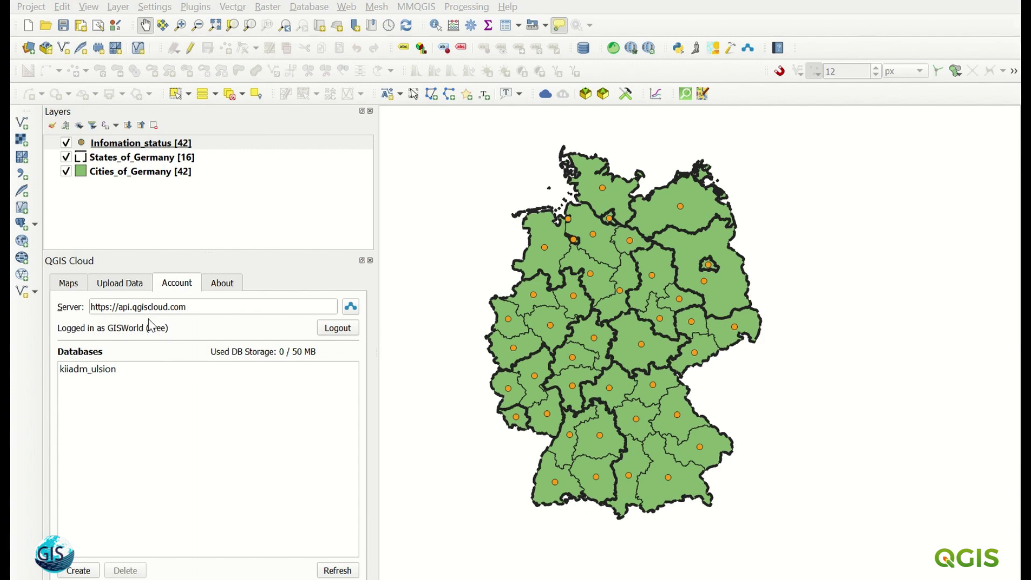
left_click(68, 292)
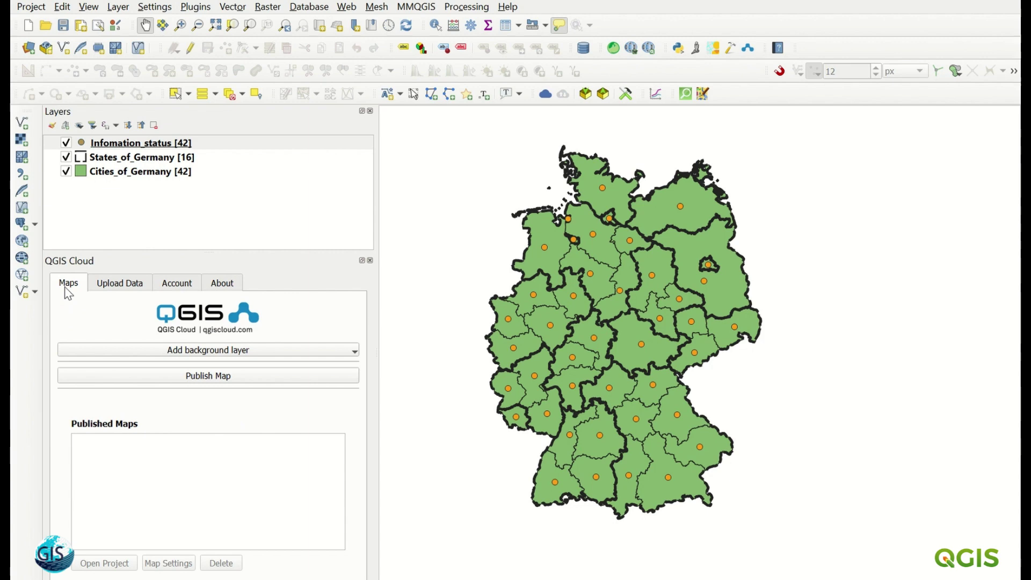
- Review the three Germany layers in the Upload Data table and upload them to the database
left_click(108, 291)
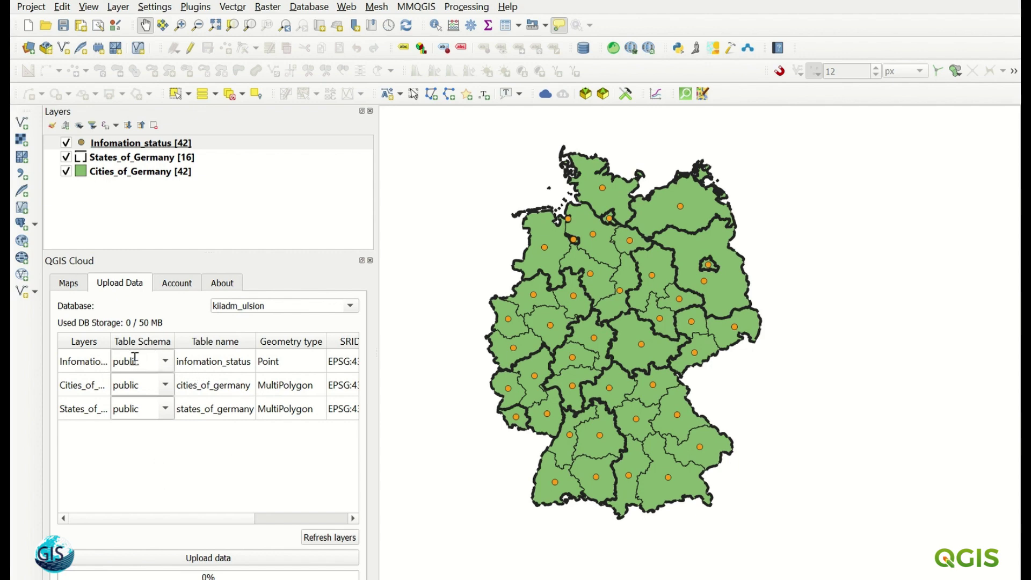
left_click(167, 365)
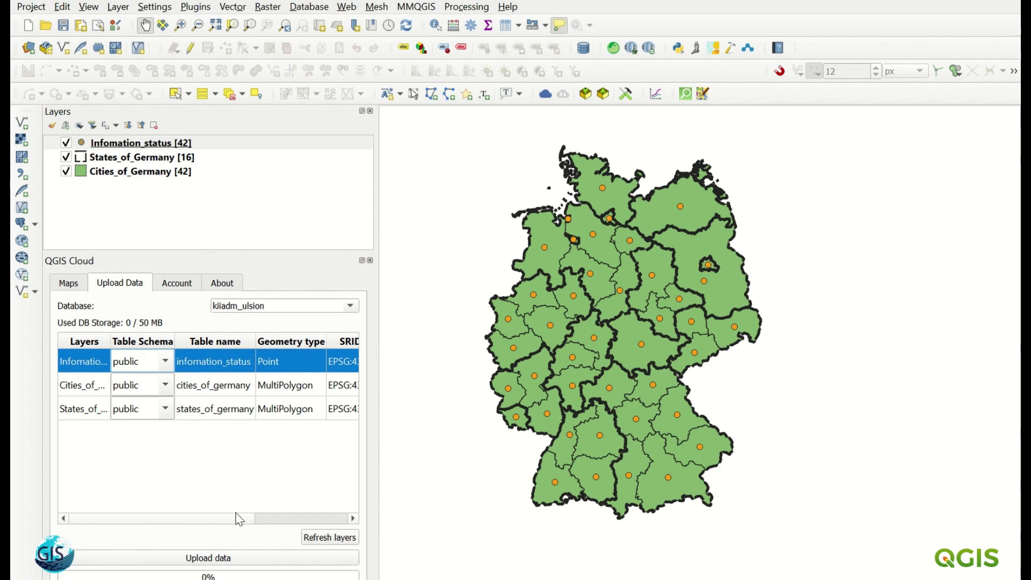
left_click(352, 519)
left_click_drag(344, 519, 223, 530)
mouse_move(241, 524)
left_mouse_down()
mouse_move(325, 521)
mouse_move(240, 524)
left_mouse_up()
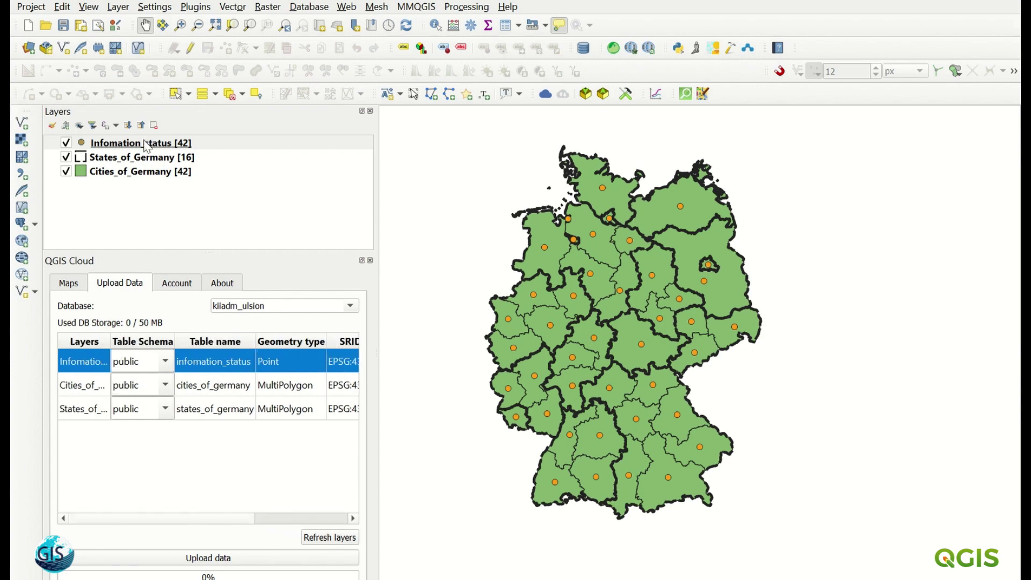
left_click(251, 562)
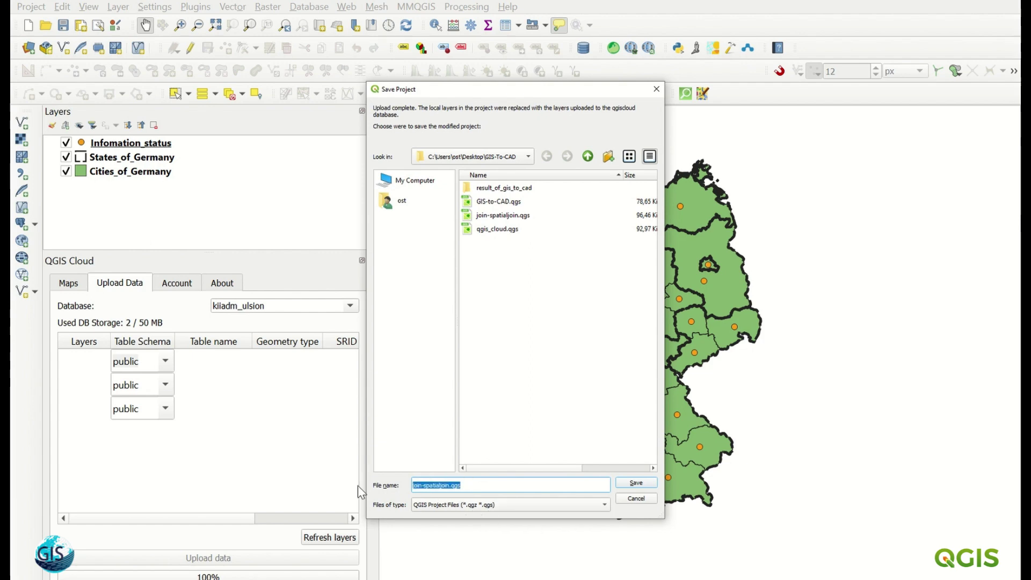
- Save the project as 'qgis-clould-plugin' and check the upload's storage details
type("qgis")
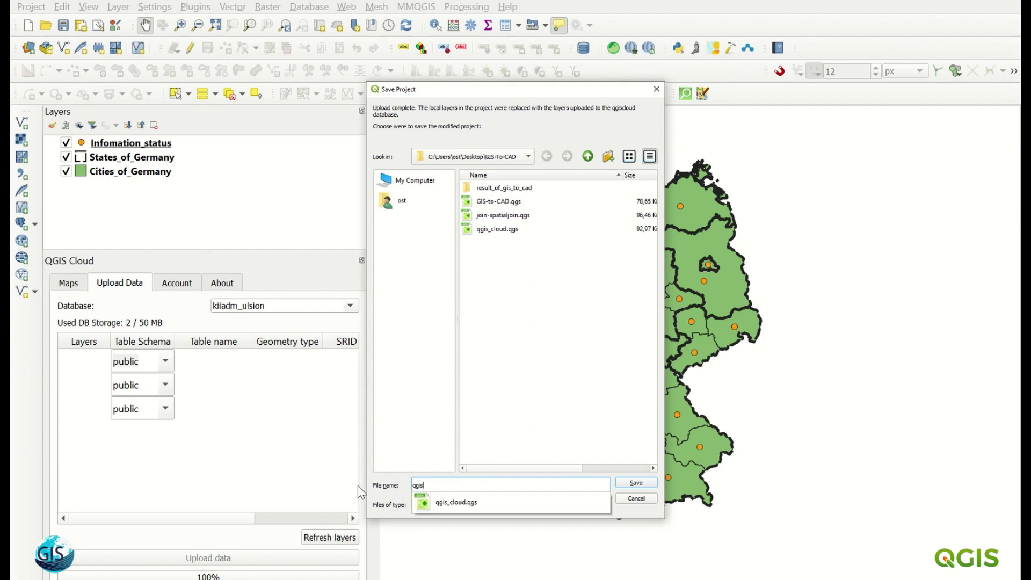
type("-clo")
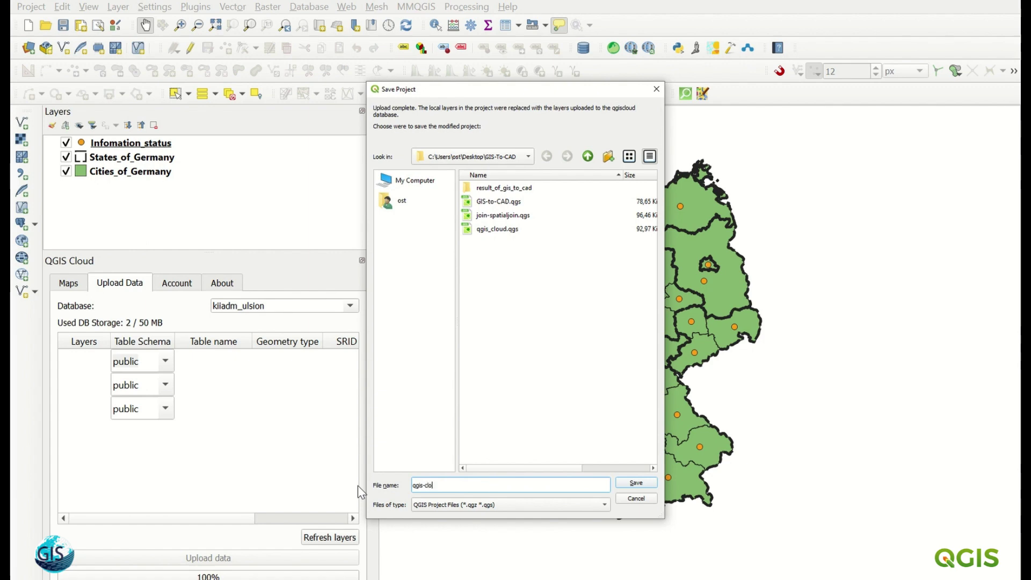
type("uld-plugin")
left_click(637, 483)
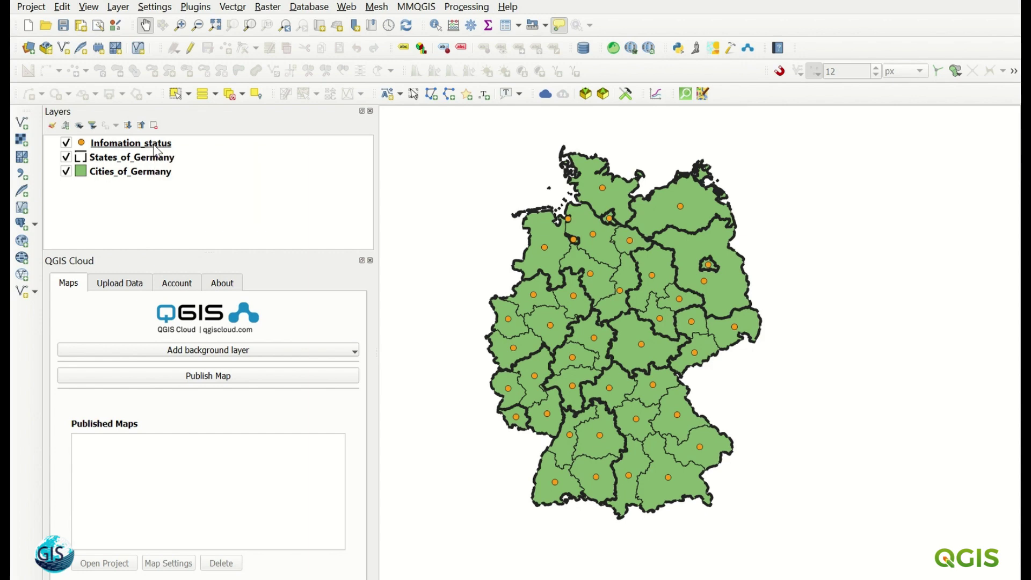
left_click(134, 287)
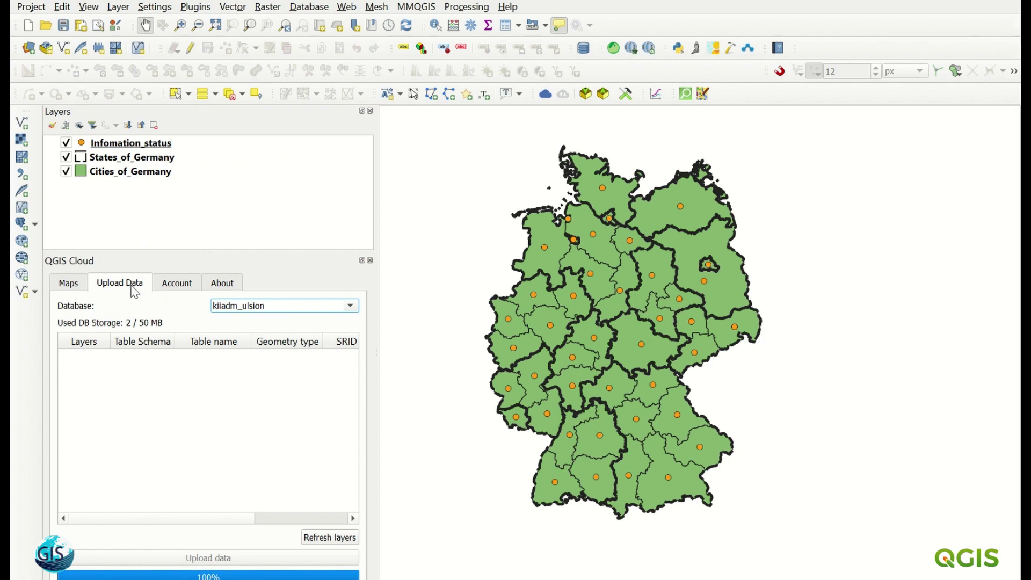
- Return to the Maps tab and inspect the background layer choices without adding one
left_click(85, 287)
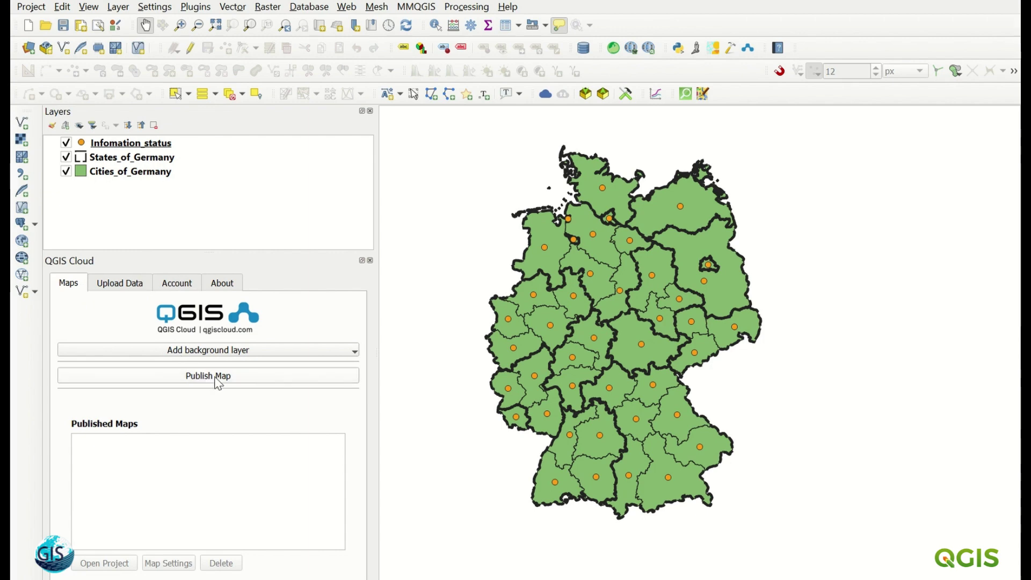
left_click(210, 354)
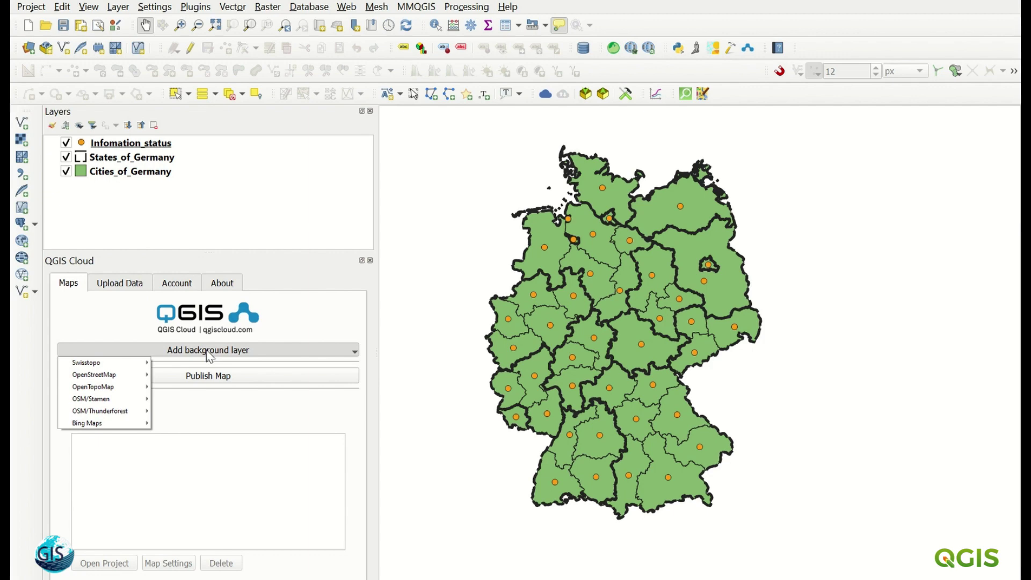
left_click(210, 354)
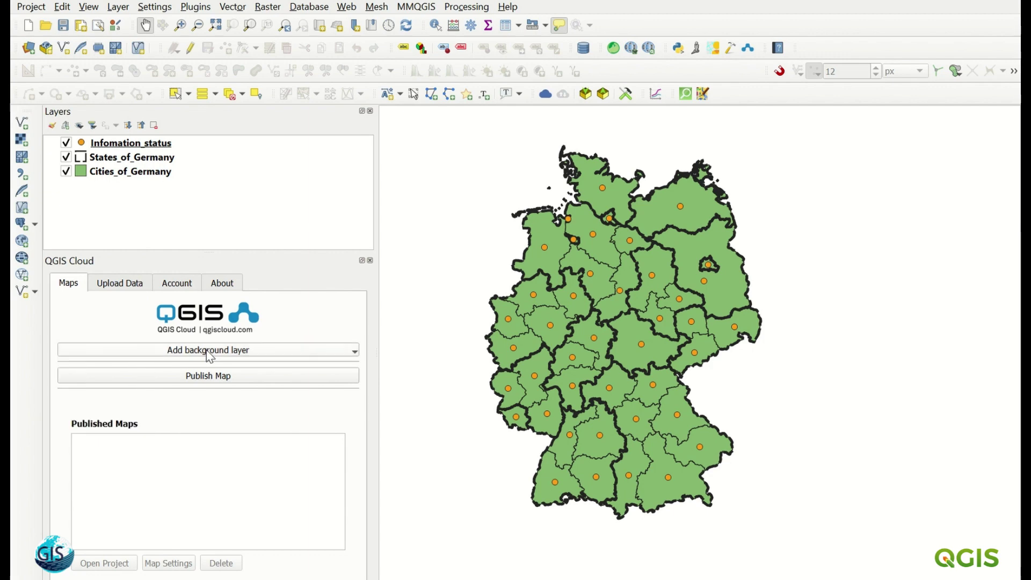
- Publish the map as qgis-cloud-plugin and open its Webmap link in the browser
left_click(218, 379)
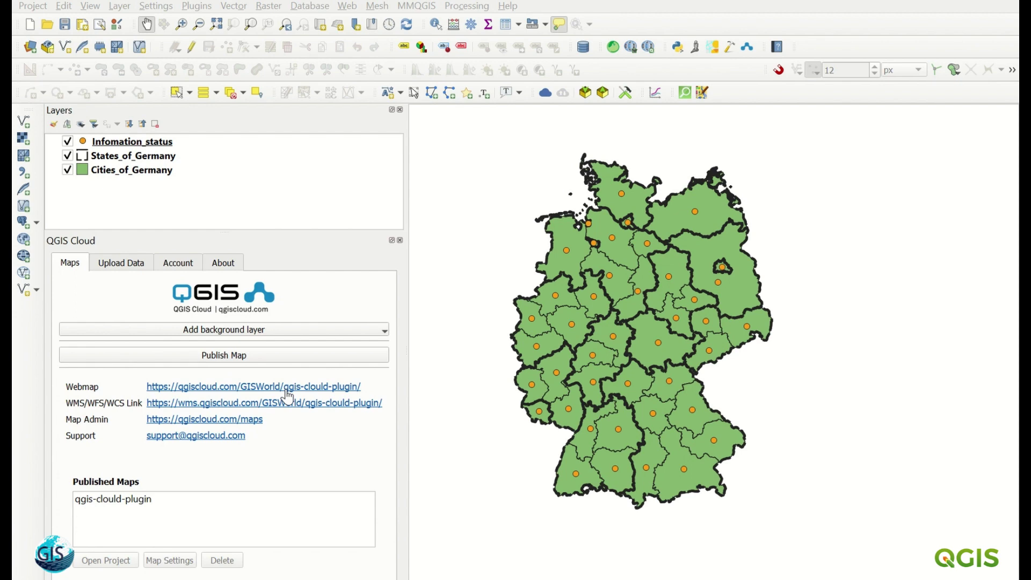
left_click(288, 388)
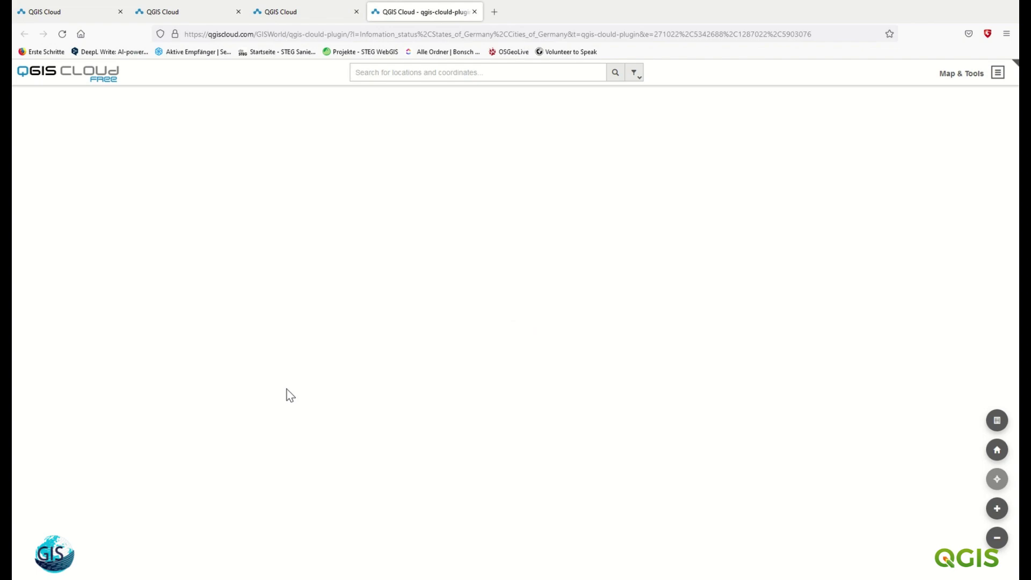
- Zoom the web map out to show all of Germany
scroll(424, 398, "down", 3)
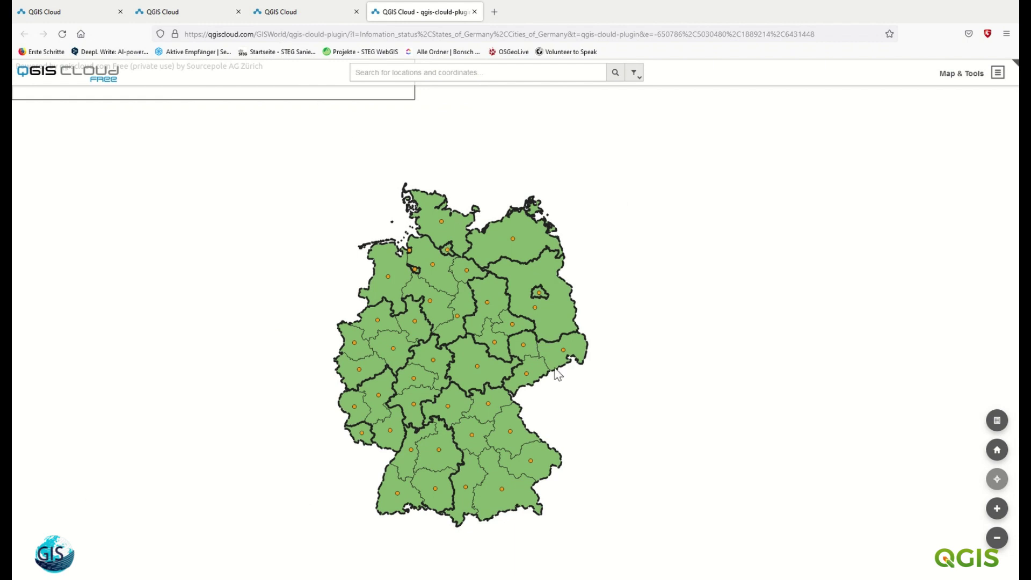
left_click(998, 76)
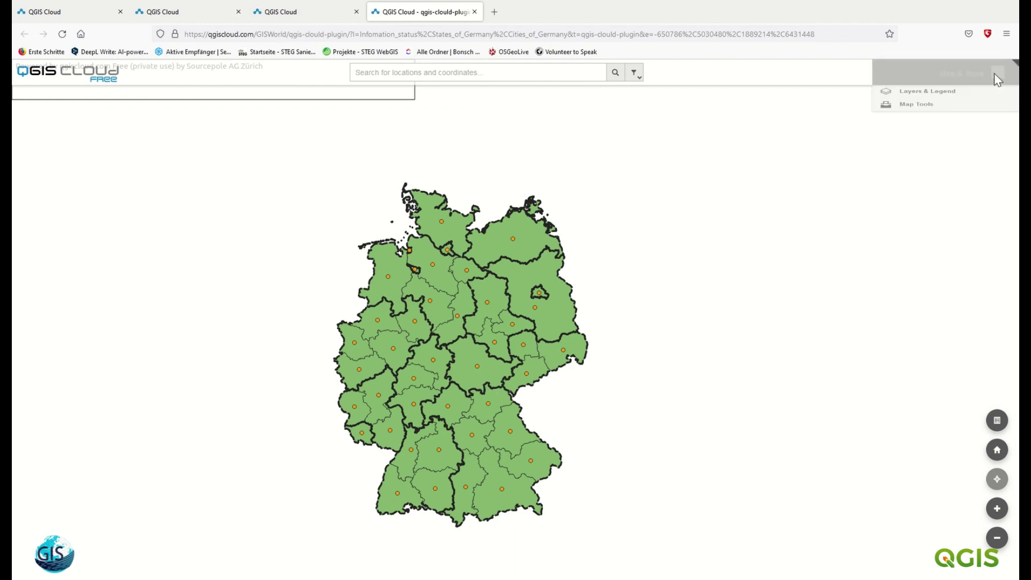
left_click(949, 94)
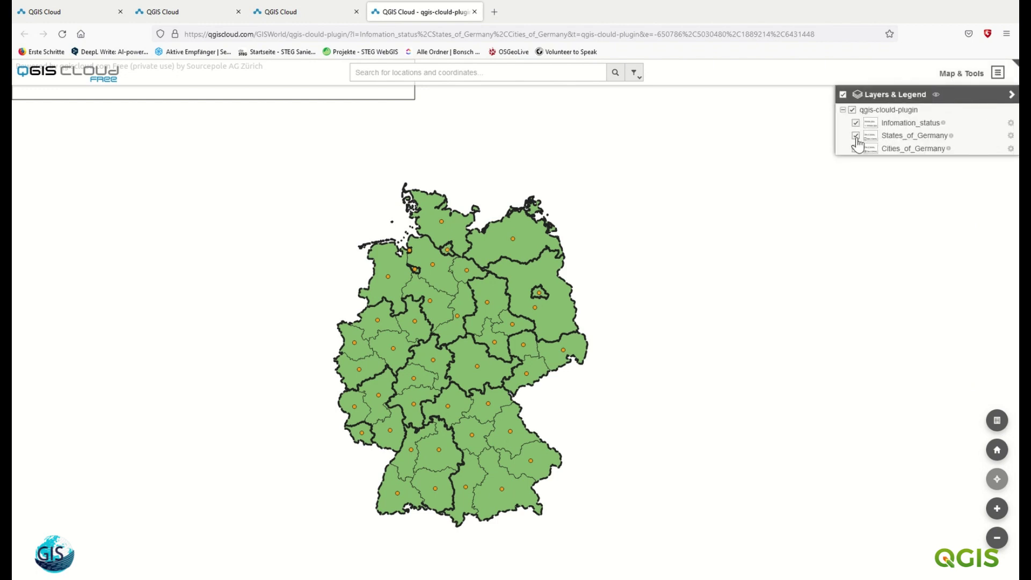
left_click(857, 124)
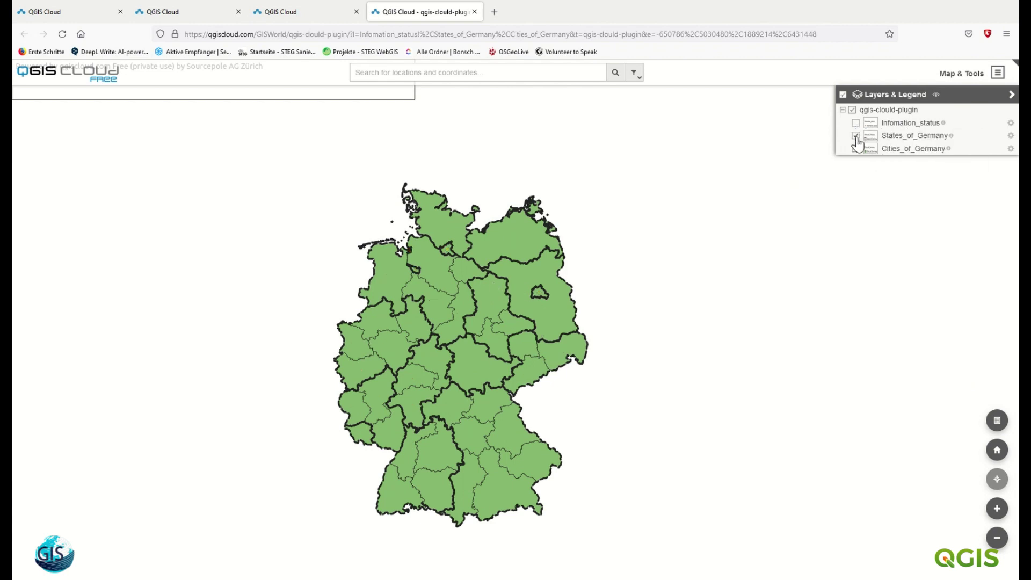
left_click(856, 136)
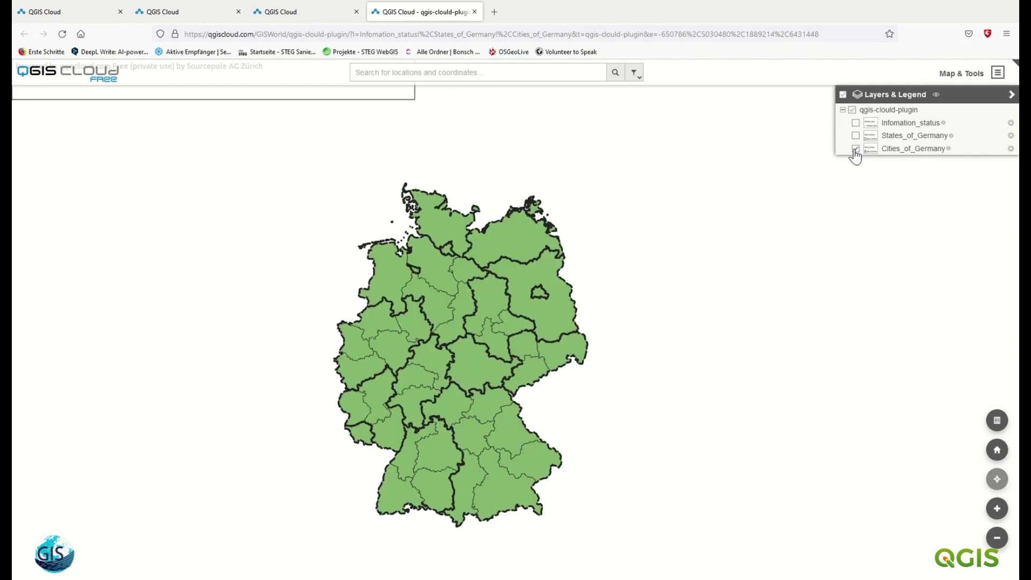
left_click(856, 149)
left_click(857, 136)
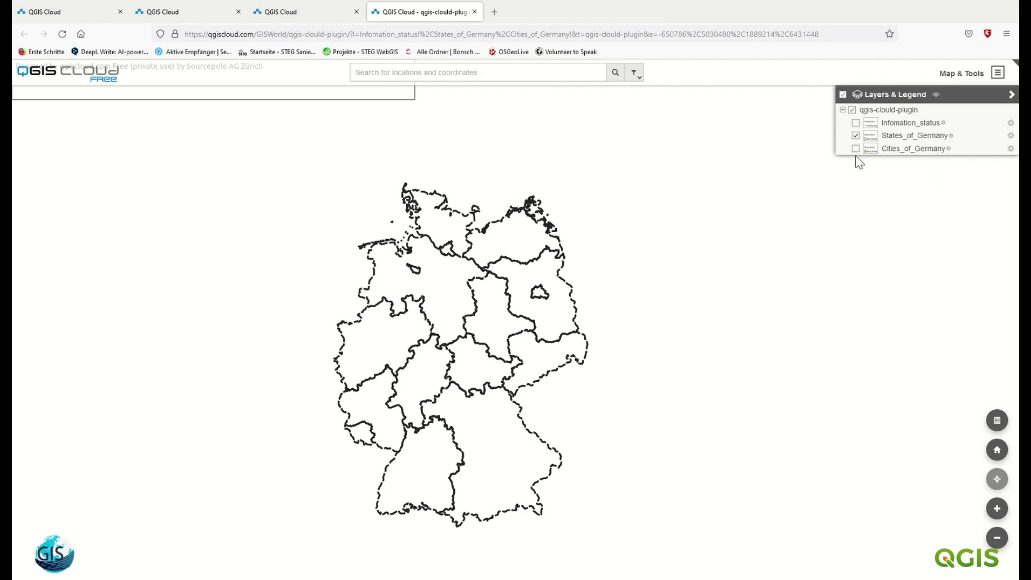
left_click(1011, 136)
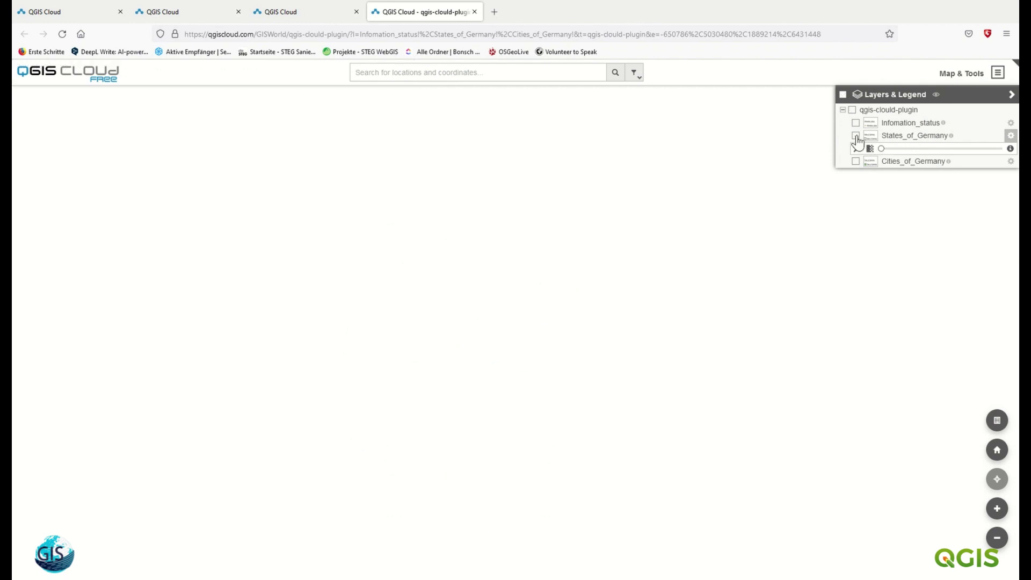
left_click(853, 110)
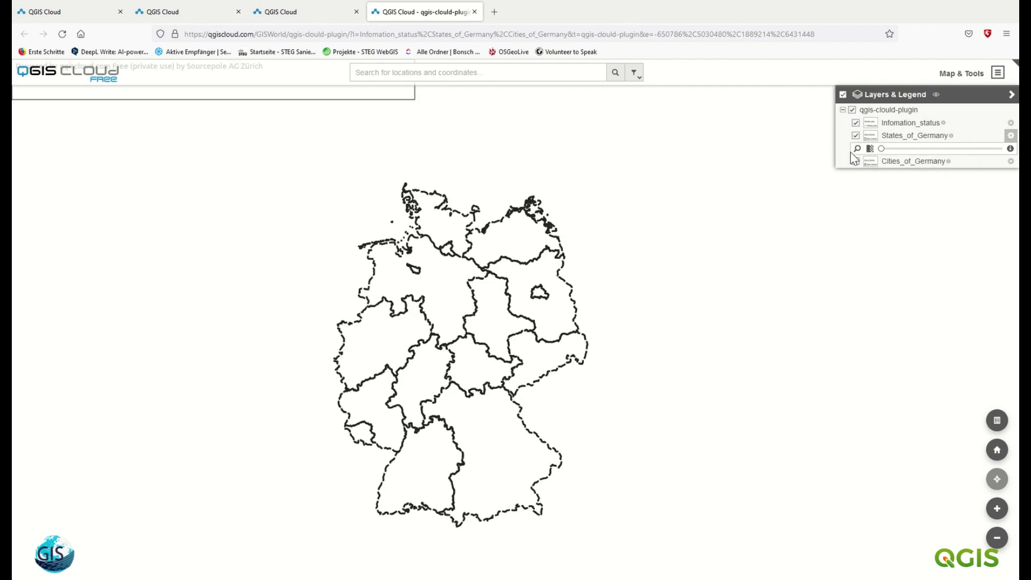
left_click(1011, 136)
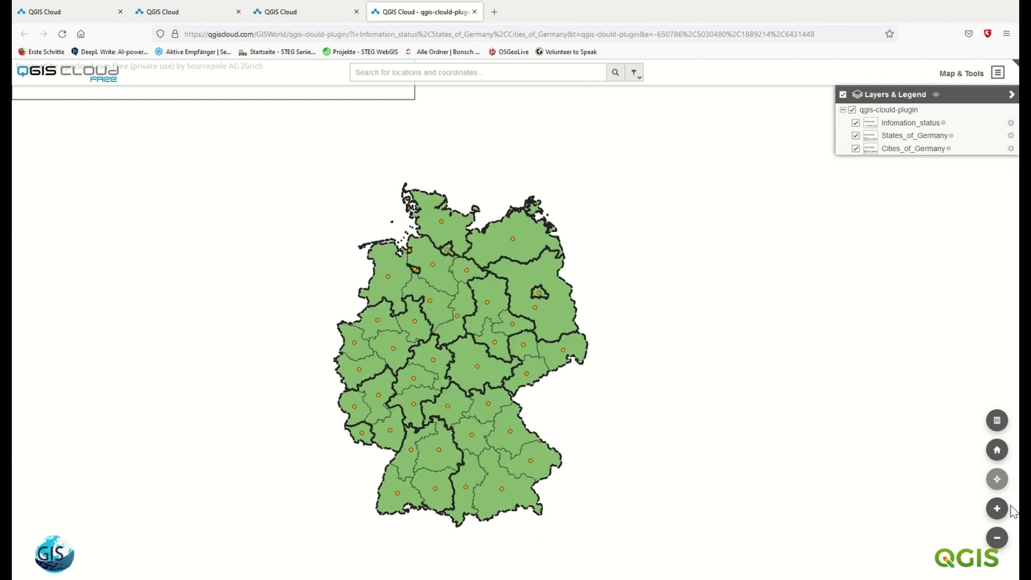
left_click(998, 427)
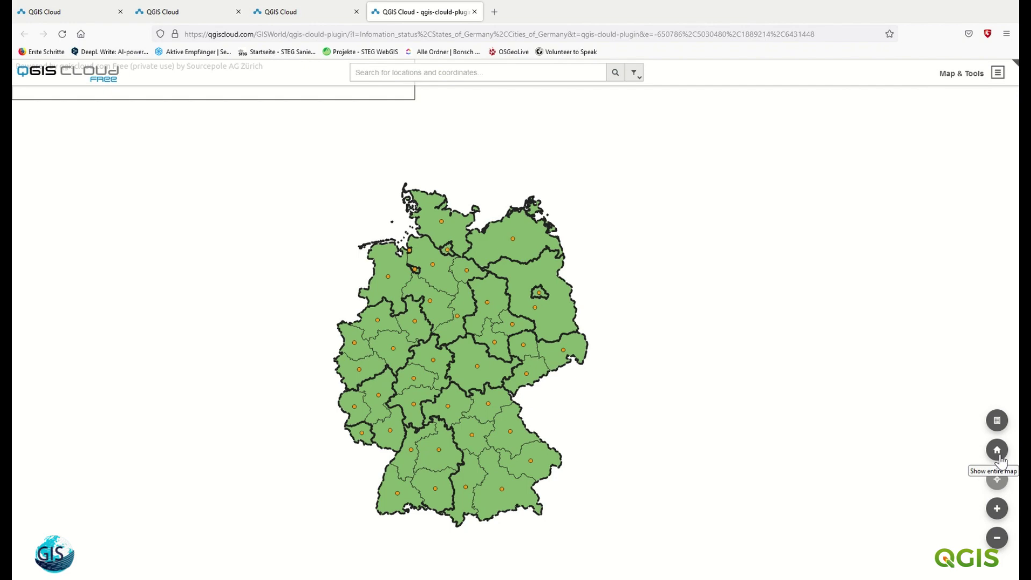
- Try the web map's zoom-in and zoom-out buttons, then wheel-zoom onto central Germany
left_click(998, 510)
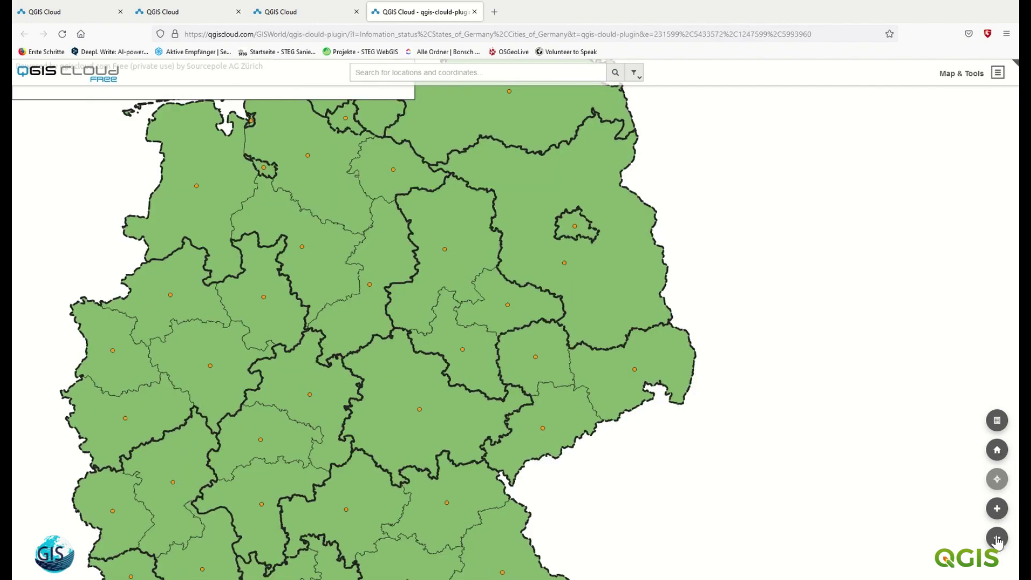
left_click(997, 538)
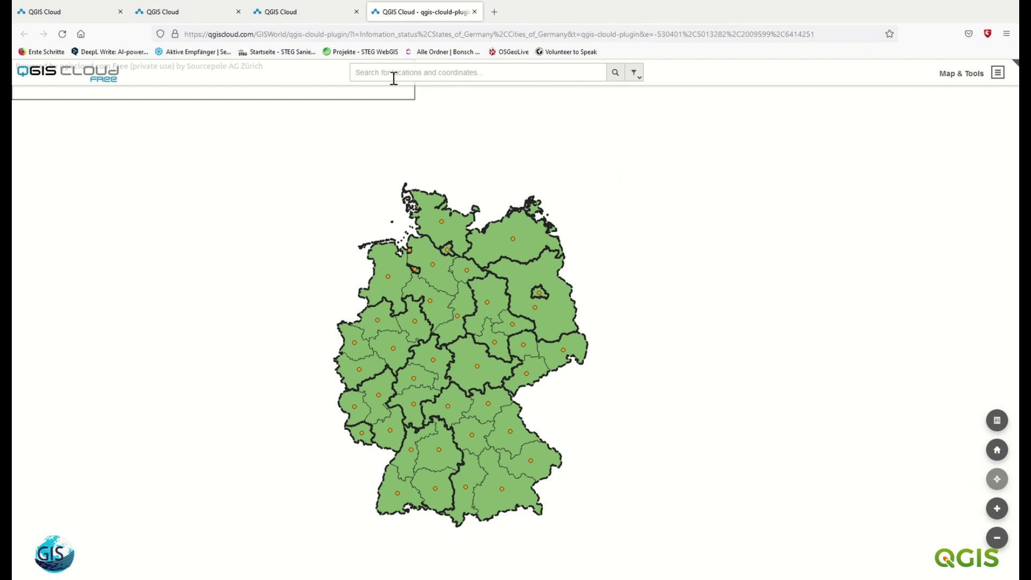
scroll(446, 350, "up", 2)
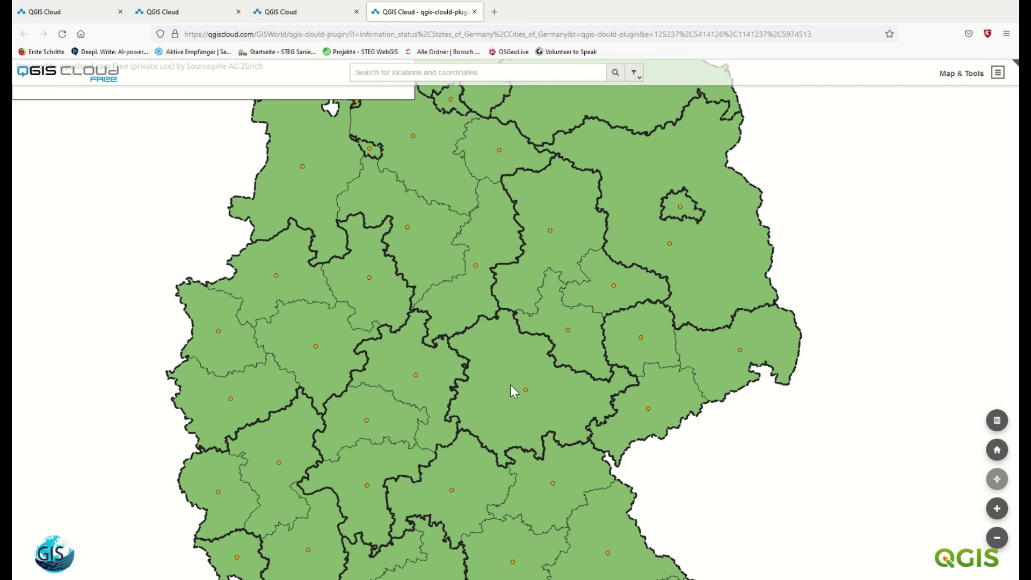
left_click(511, 385)
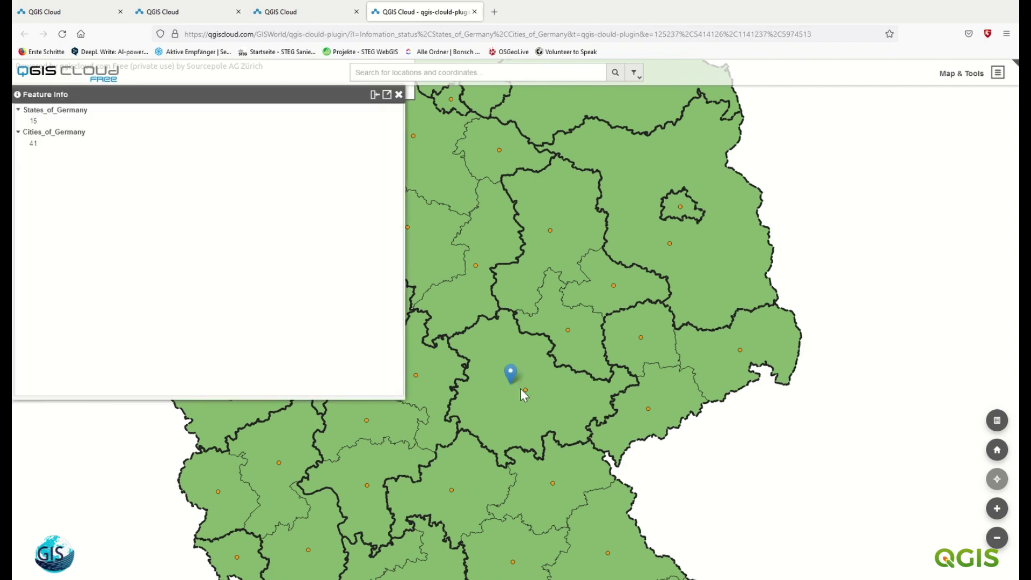
left_click(33, 123)
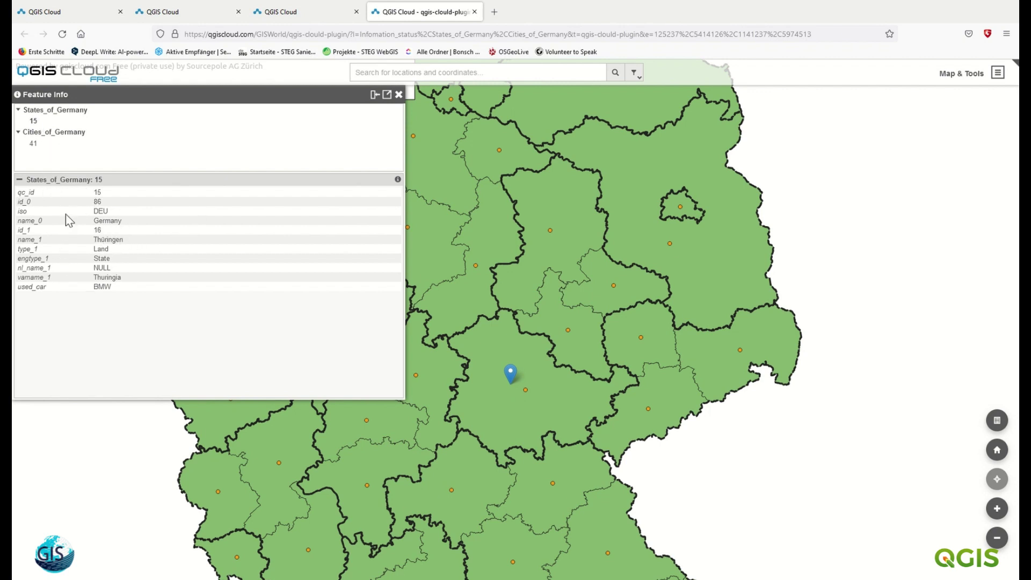
left_click(33, 144)
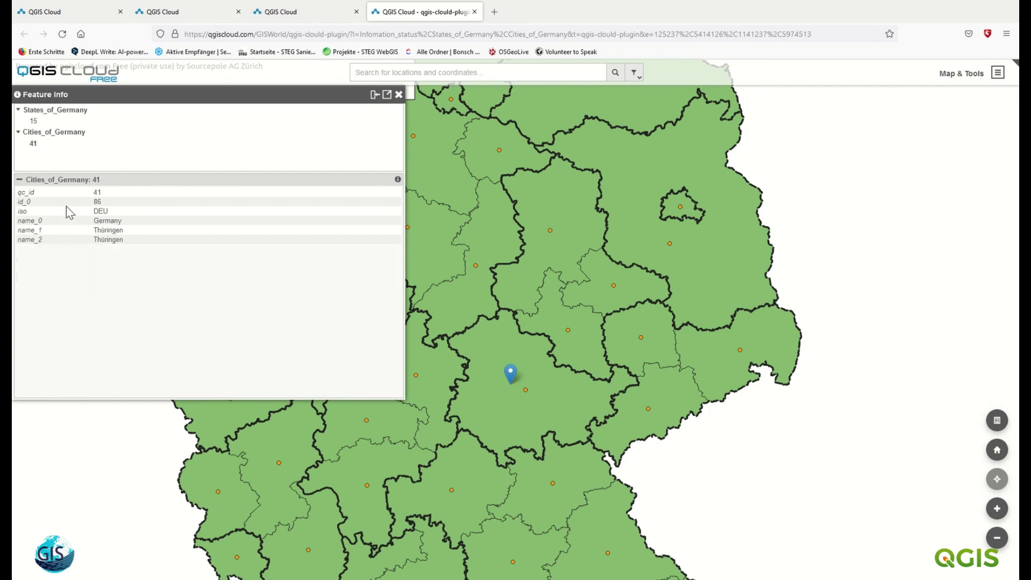
left_click(525, 390)
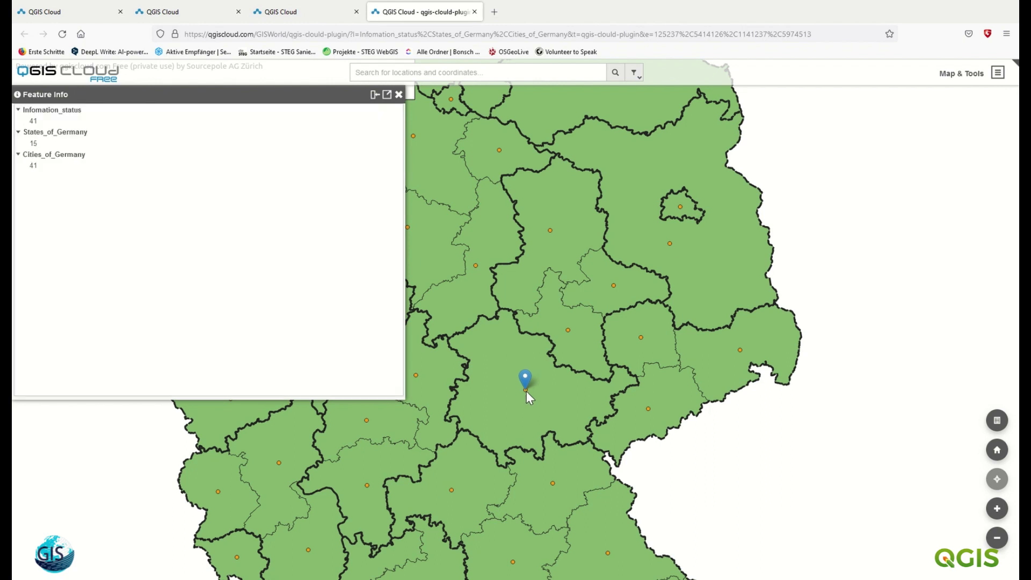
left_click(33, 121)
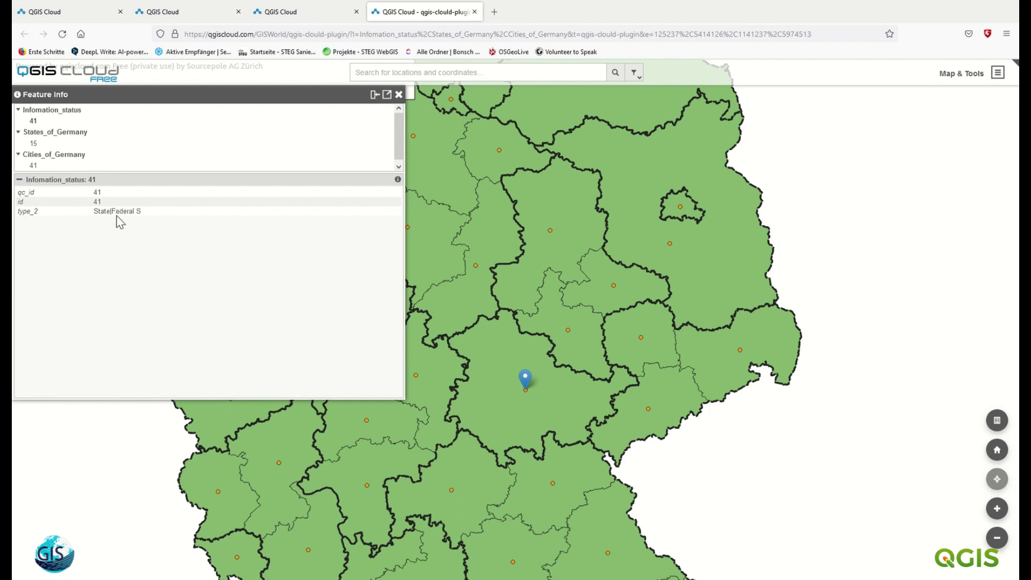
left_click(34, 143)
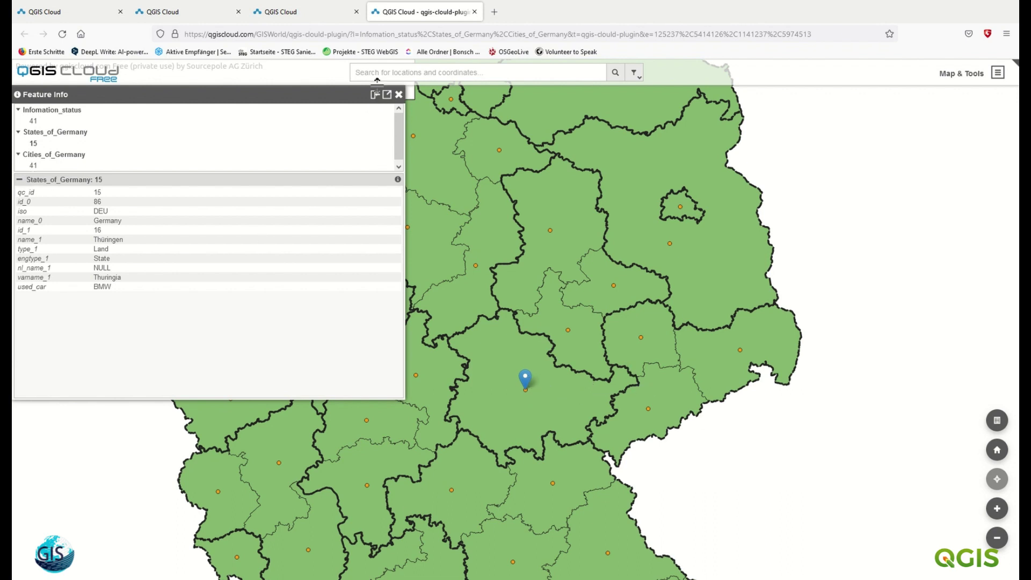
left_click(398, 94)
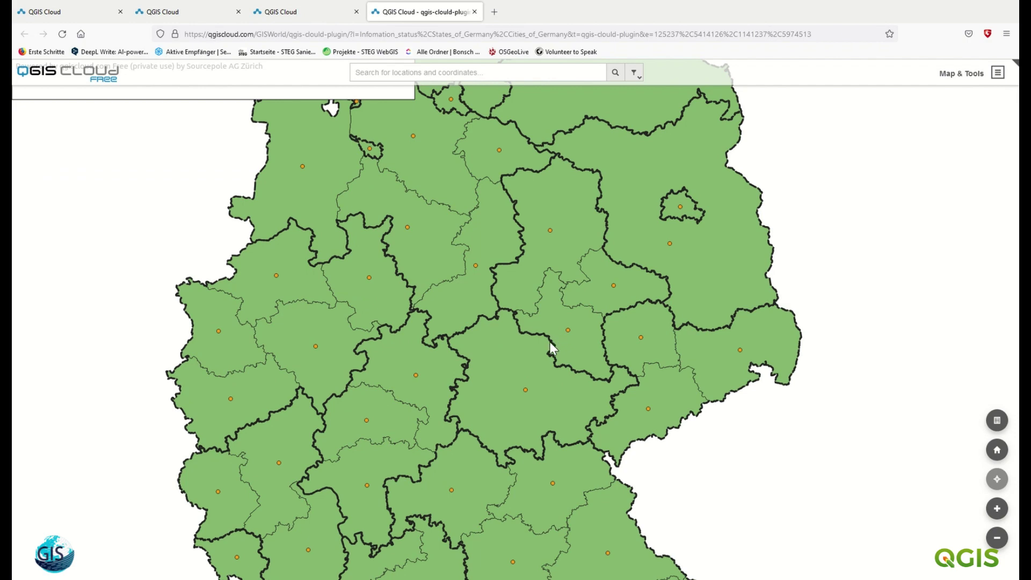
- Zoom the QGIS Cloud web map out until Germany's green states, district boundaries and city points are all visible
scroll(549, 342, "down", 2)
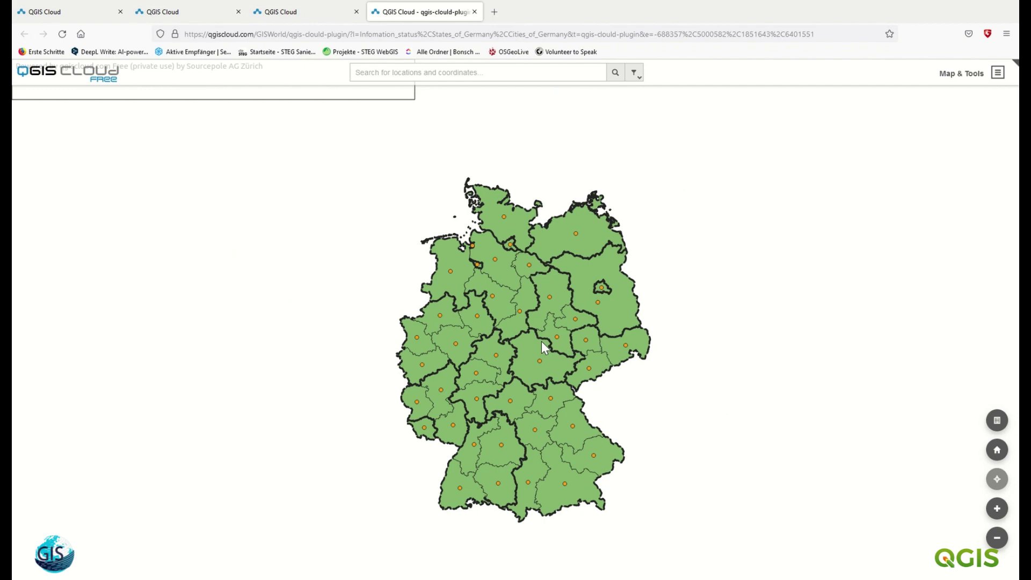
scroll(542, 340, "up", 2)
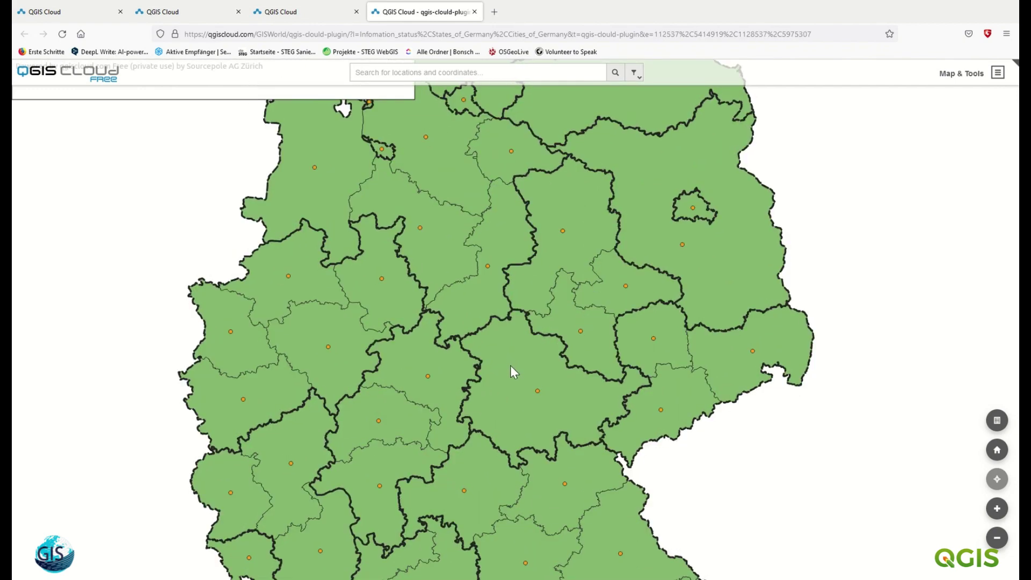
scroll(513, 372, "down", 2)
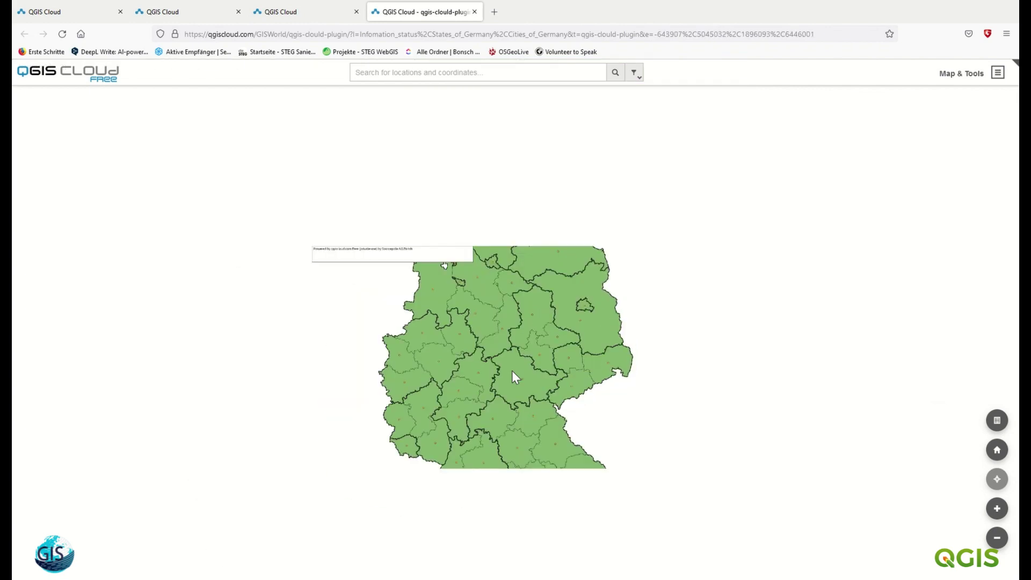